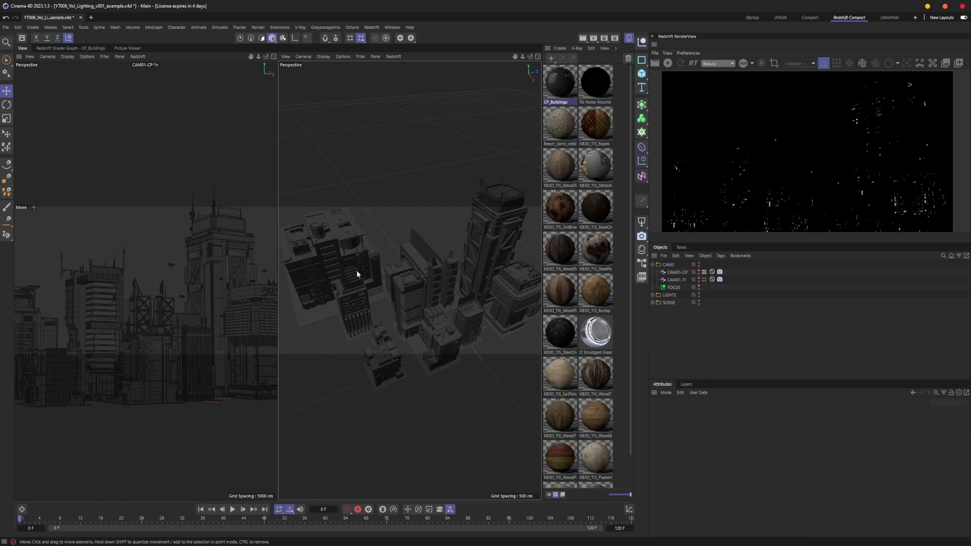
# Show the CAM01-CP camera view alone and add a Redshift Environment object to the scene.
pyautogui.middleClick(140, 258)
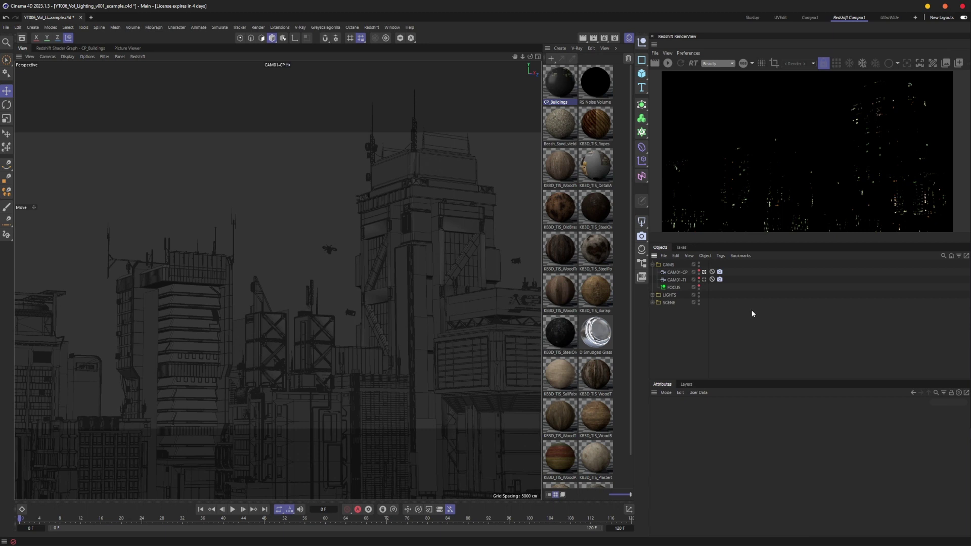
pyautogui.click(372, 27)
pyautogui.moveTo(407, 41)
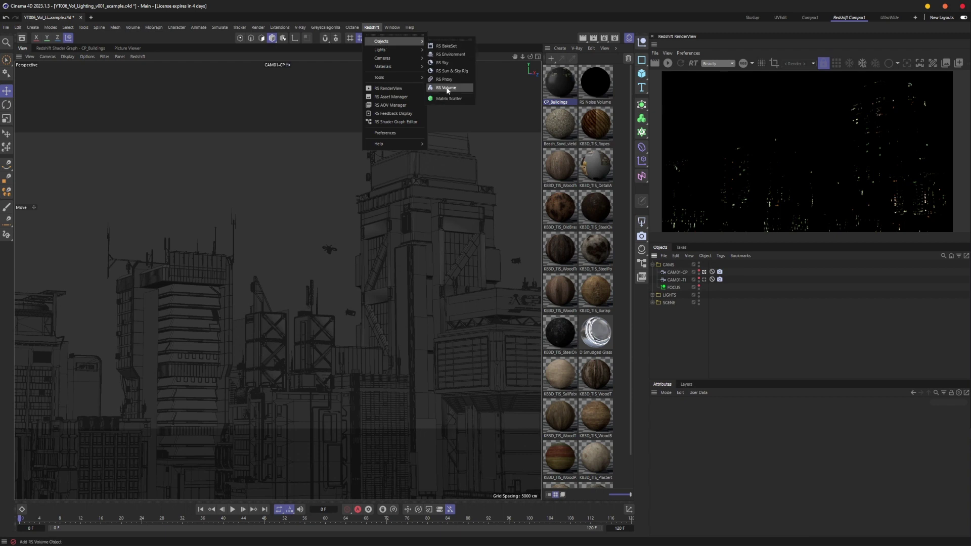
pyautogui.click(450, 54)
pyautogui.click(701, 345)
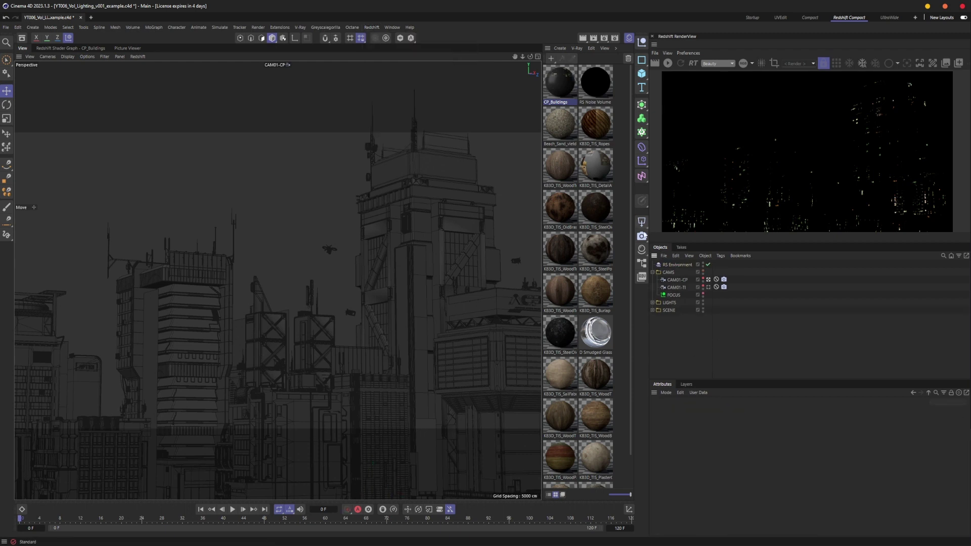
# Add a Redshift area light and show it in both the camera view and the free perspective view.
pyautogui.click(641, 222)
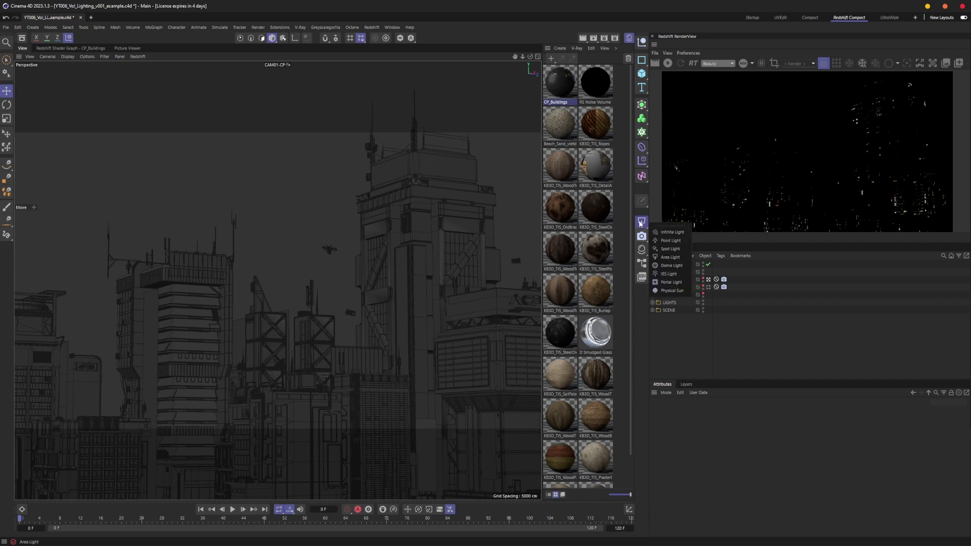
pyautogui.click(675, 258)
pyautogui.middleClick(409, 263)
pyautogui.moveTo(490, 372); pyautogui.dragTo(531, 393)
# Raise the area light to building height and shift it along its X axis to stand beside the city, outside the camera frame.
pyautogui.press('r')
pyautogui.scroll(-2, 492, 339)
pyautogui.keyDown('alt'); pyautogui.moveTo(491, 339); pyautogui.dragTo(406, 300, button='middle'); pyautogui.keyUp('alt')
pyautogui.keyDown('alt'); pyautogui.moveTo(407, 299); pyautogui.dragTo(522, 263); pyautogui.keyUp('alt')
pyautogui.press('e')
pyautogui.press('t')
pyautogui.press('e')
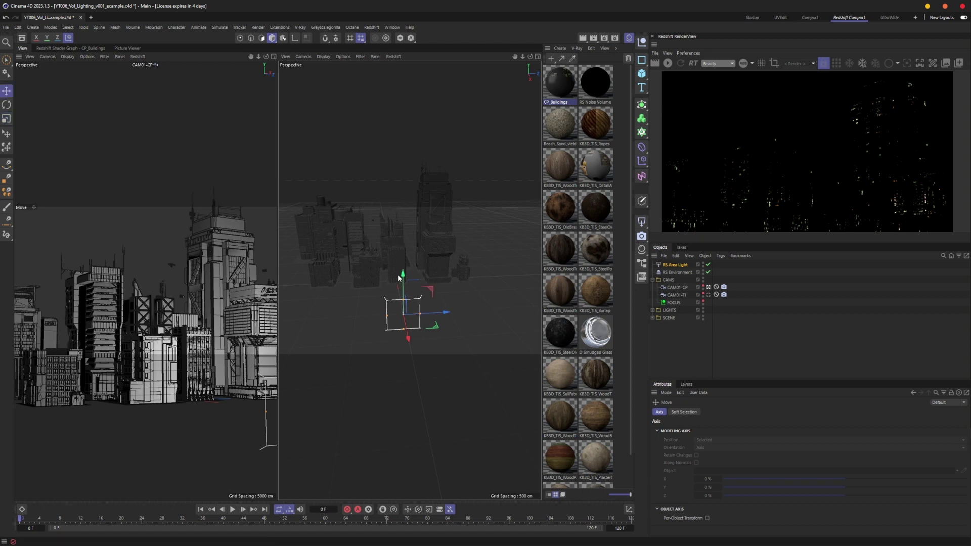
pyautogui.moveTo(403, 273); pyautogui.dragTo(406, 210)
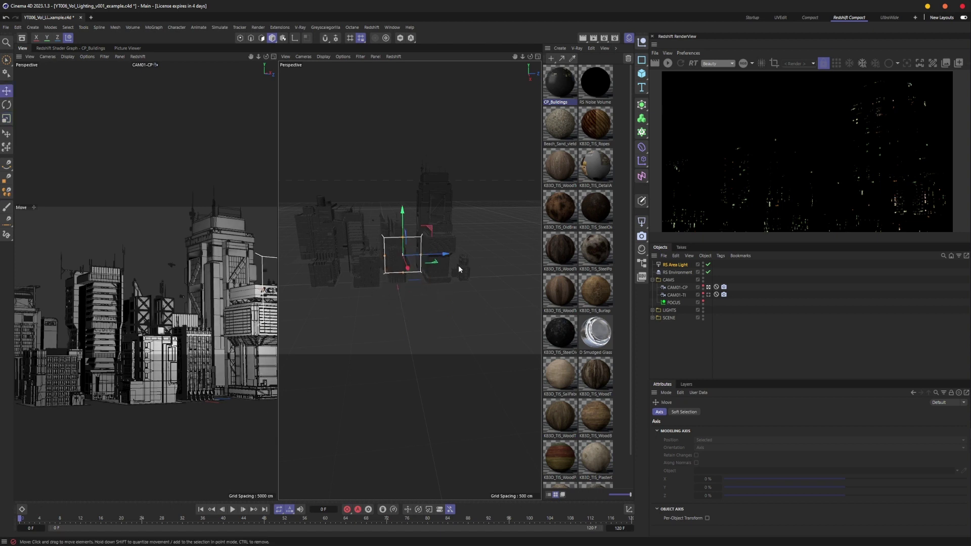
pyautogui.moveTo(407, 268); pyautogui.dragTo(420, 300)
pyautogui.middleClick(182, 306)
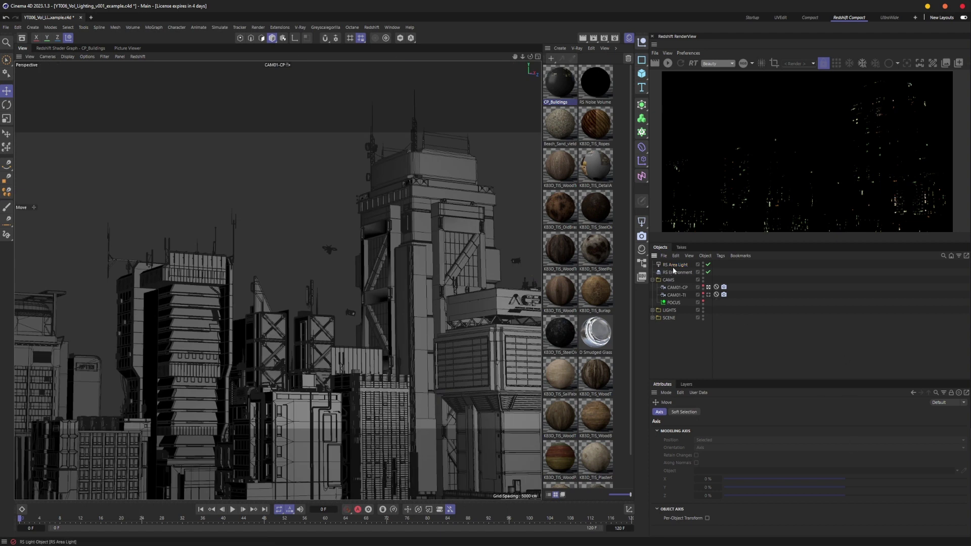
# Place the area light below the RS Environment in the object hierarchy and start the interactive Redshift render.
pyautogui.moveTo(679, 266); pyautogui.dragTo(686, 276)
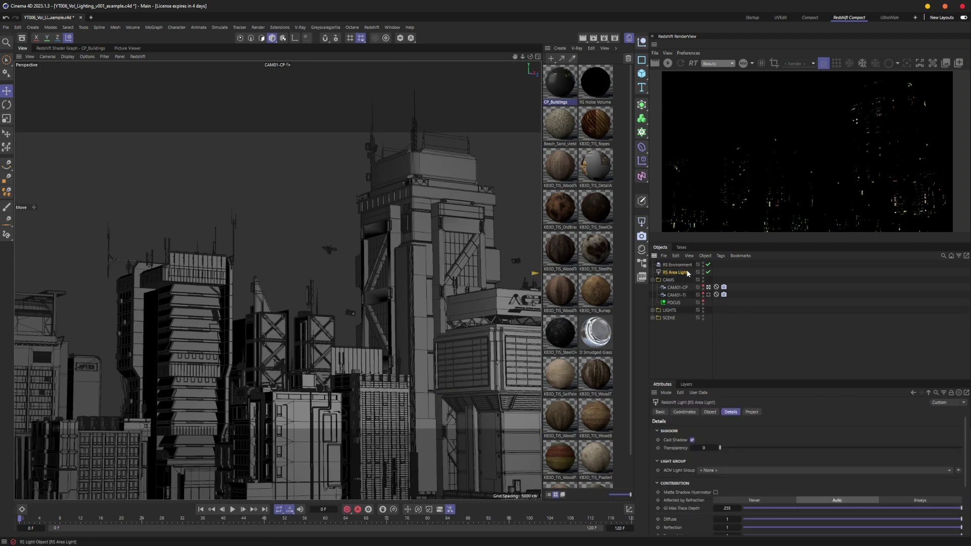
pyautogui.click(783, 288)
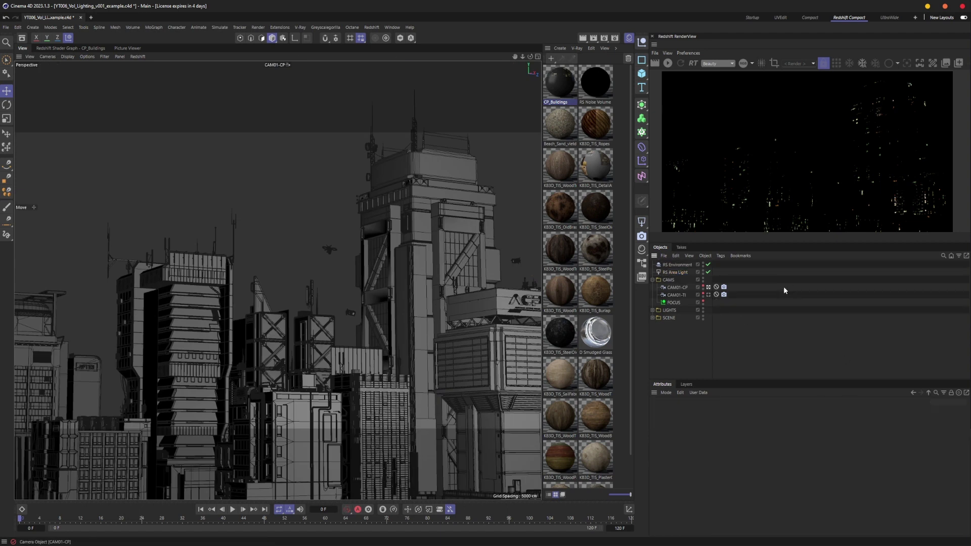
pyautogui.click(671, 62)
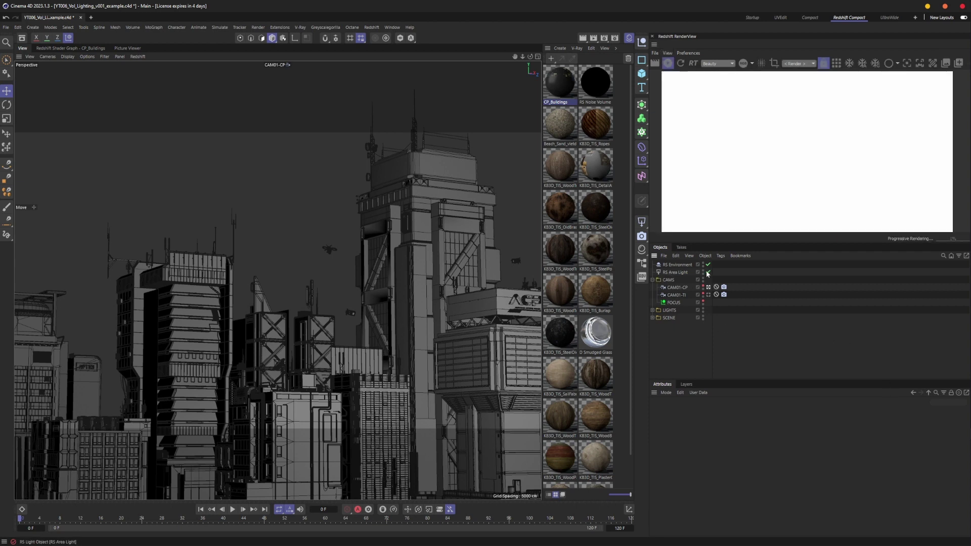
# Set the RS Environment's volume Scattering to 0.001.
pyautogui.click(675, 272)
pyautogui.click(677, 265)
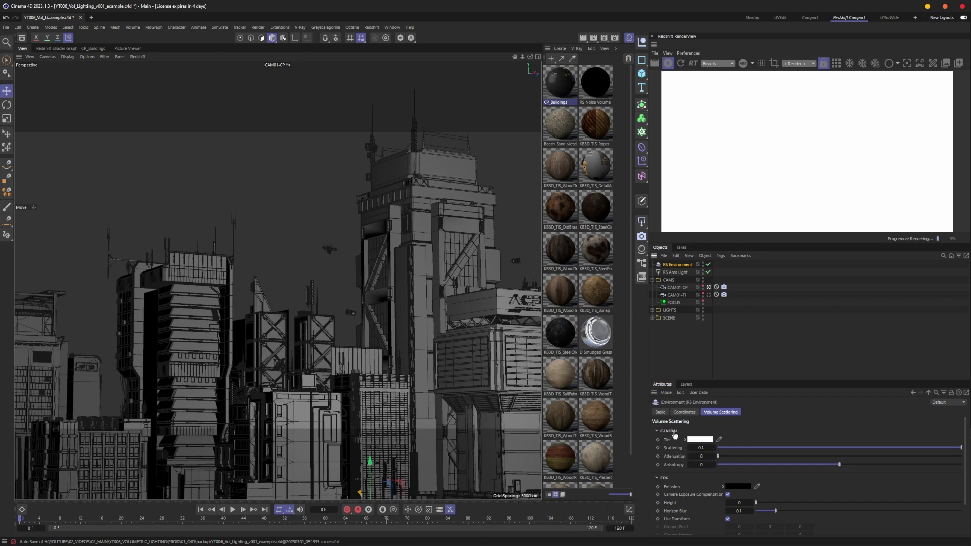
pyautogui.click(681, 271)
pyautogui.scroll(-3, 727, 484)
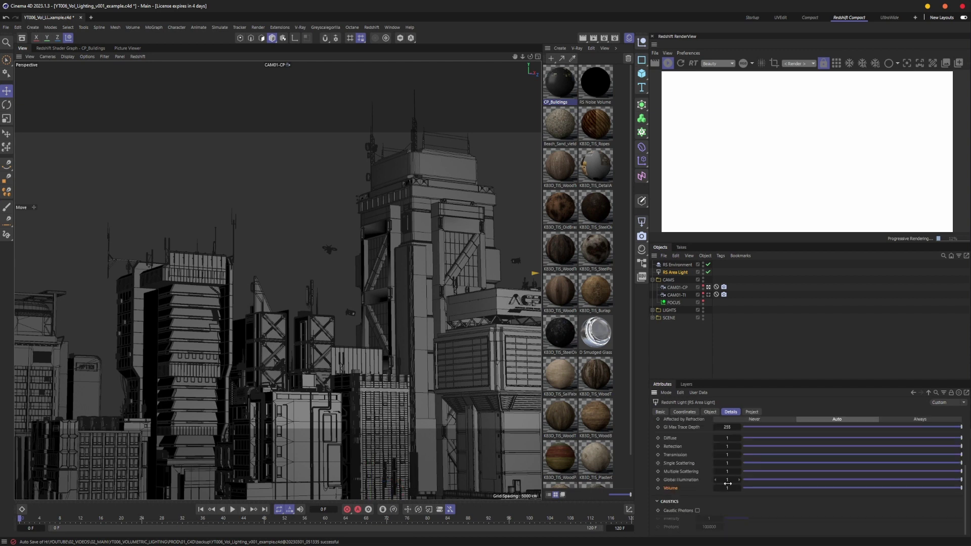
pyautogui.click(768, 324)
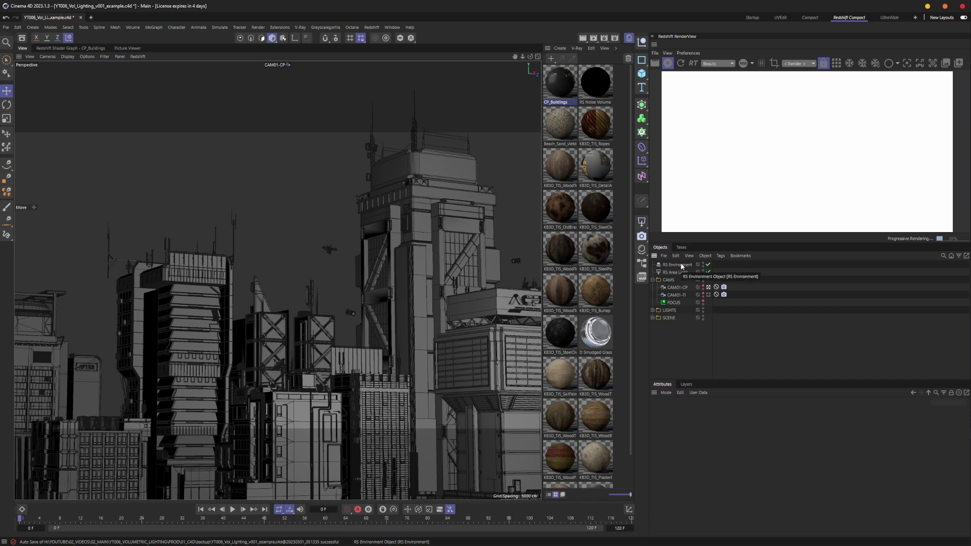
pyautogui.click(680, 264)
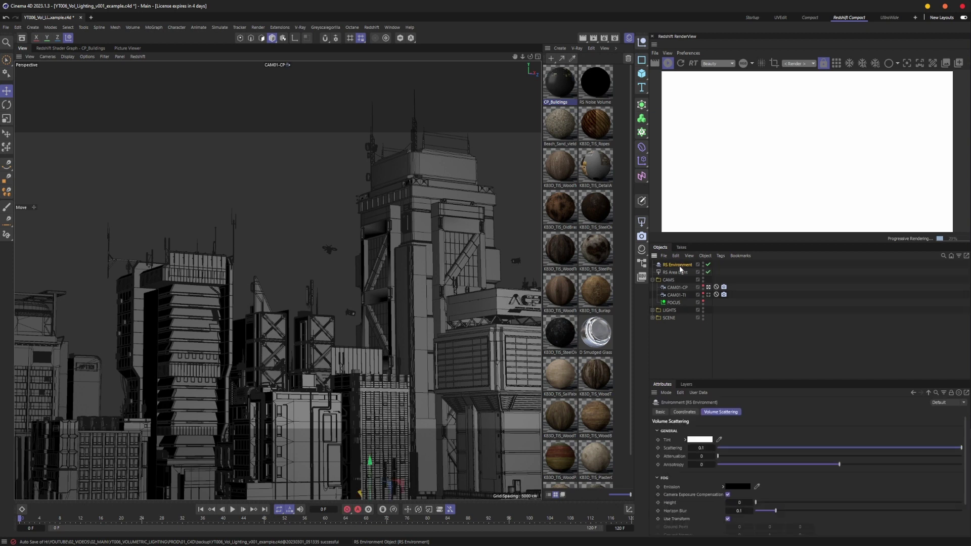
pyautogui.click(702, 447)
pyautogui.press('Right')
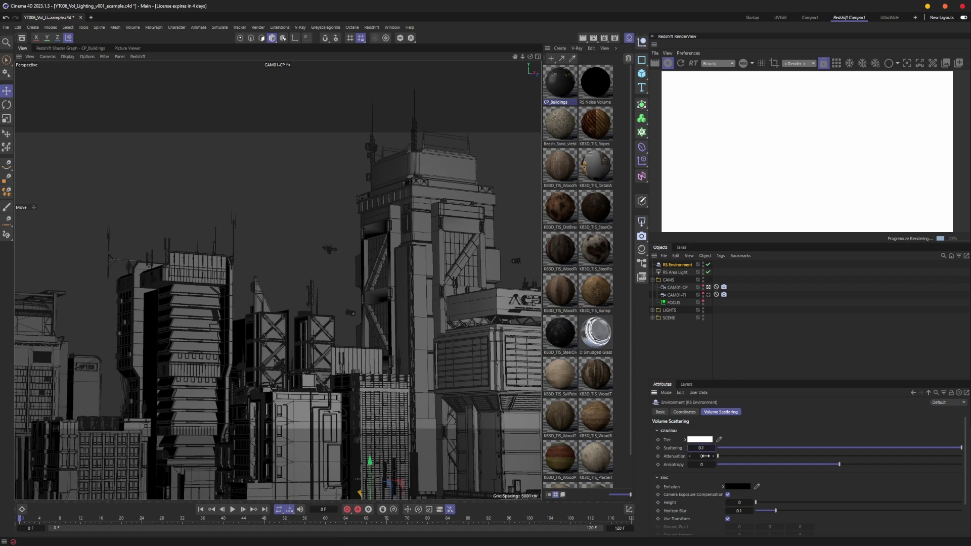
pyautogui.write('00')
pyautogui.press('Return')
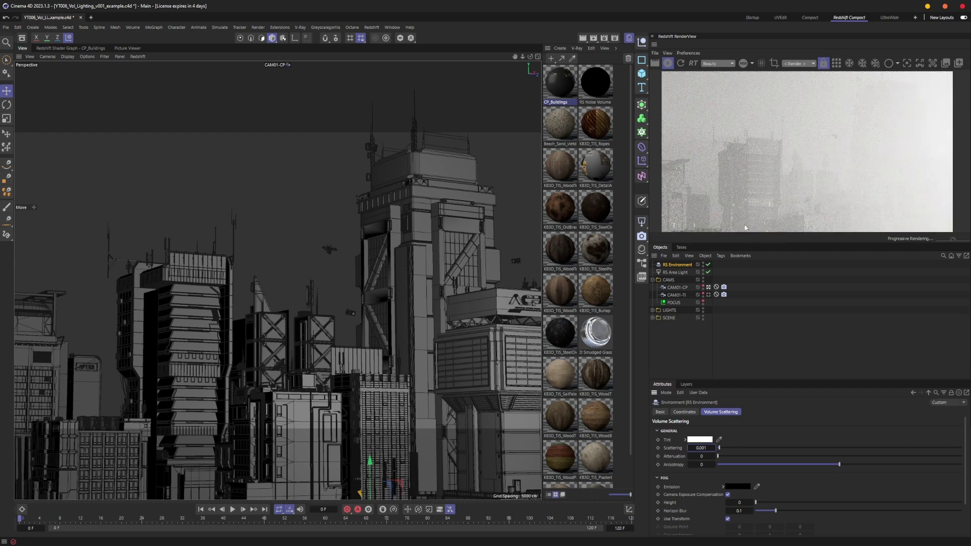
# Lower the area light's Volume contribution to about 0.044.
pyautogui.click(670, 272)
pyautogui.click(689, 265)
pyautogui.click(684, 272)
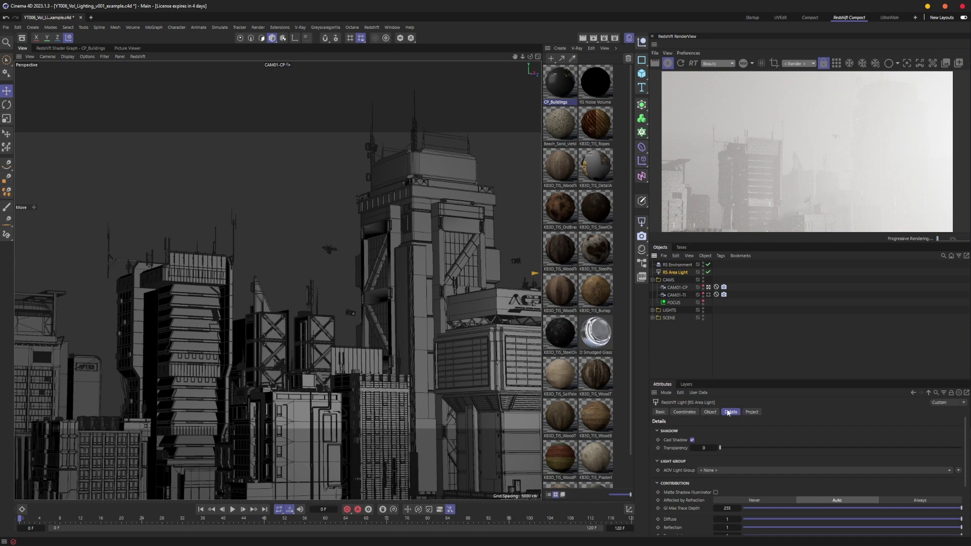
pyautogui.scroll(-4, 667, 478)
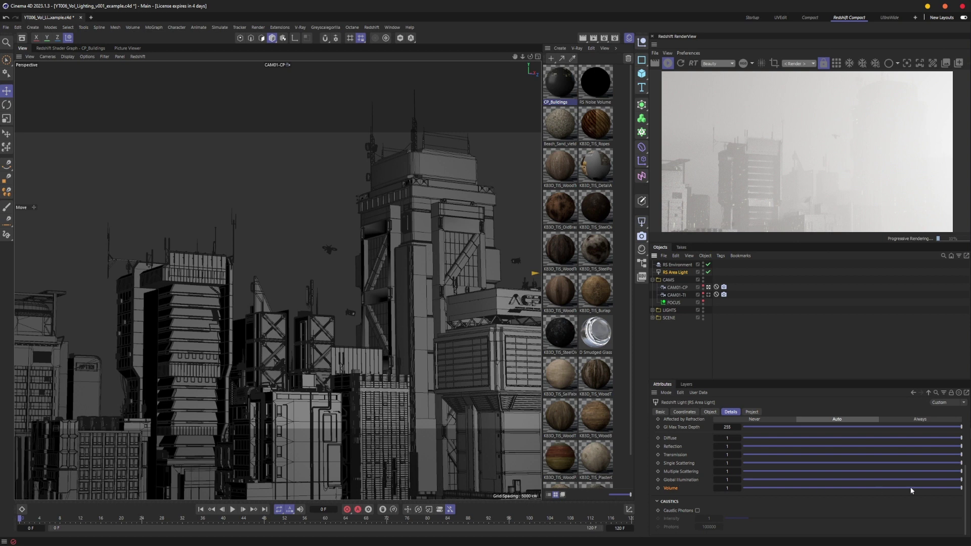
pyautogui.moveTo(911, 488); pyautogui.dragTo(751, 487)
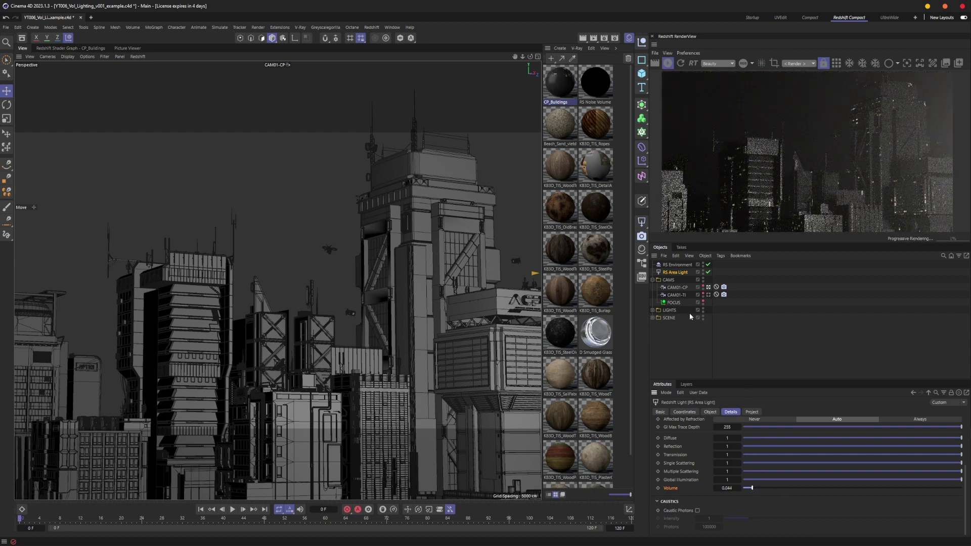
# Review the area light and environment settings, and stop the interactive render.
pyautogui.click(674, 280)
pyautogui.click(676, 273)
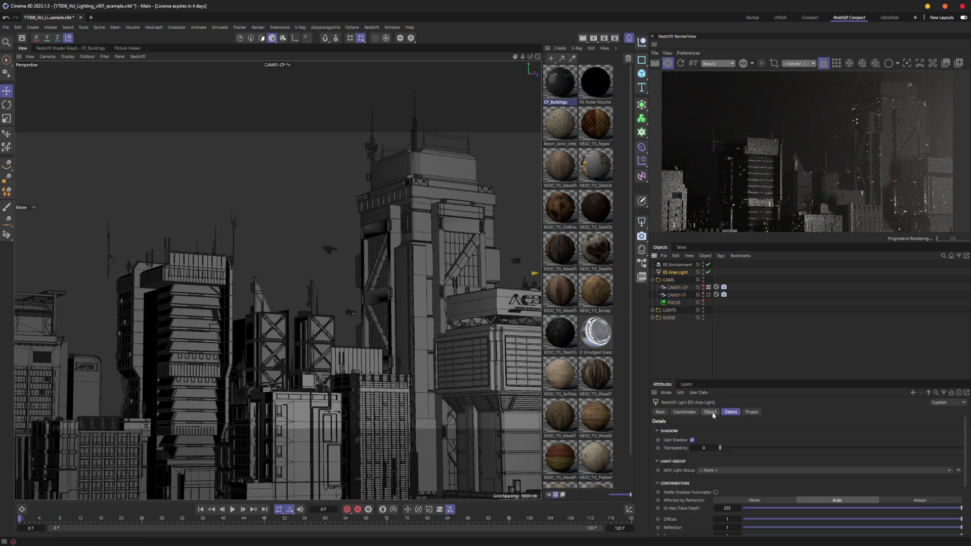
pyautogui.click(680, 264)
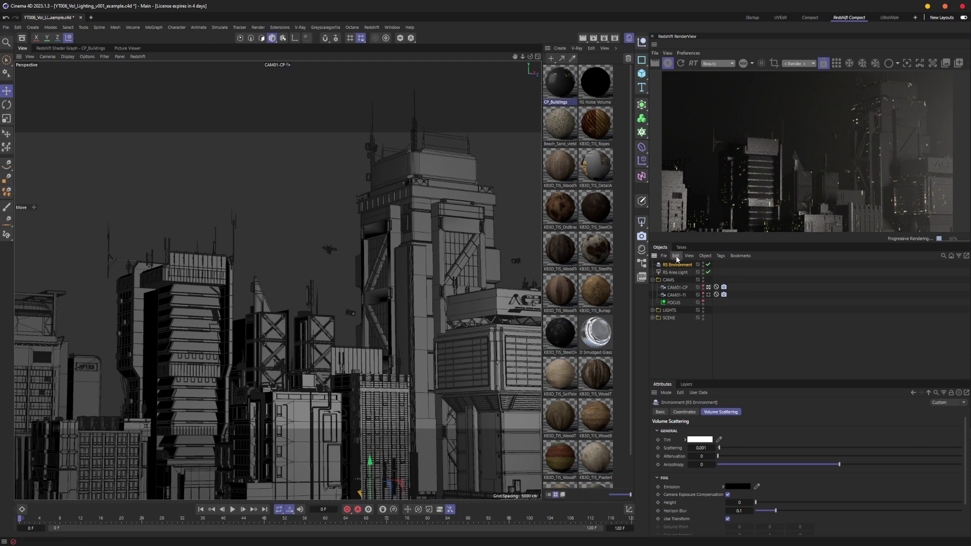
pyautogui.click(669, 62)
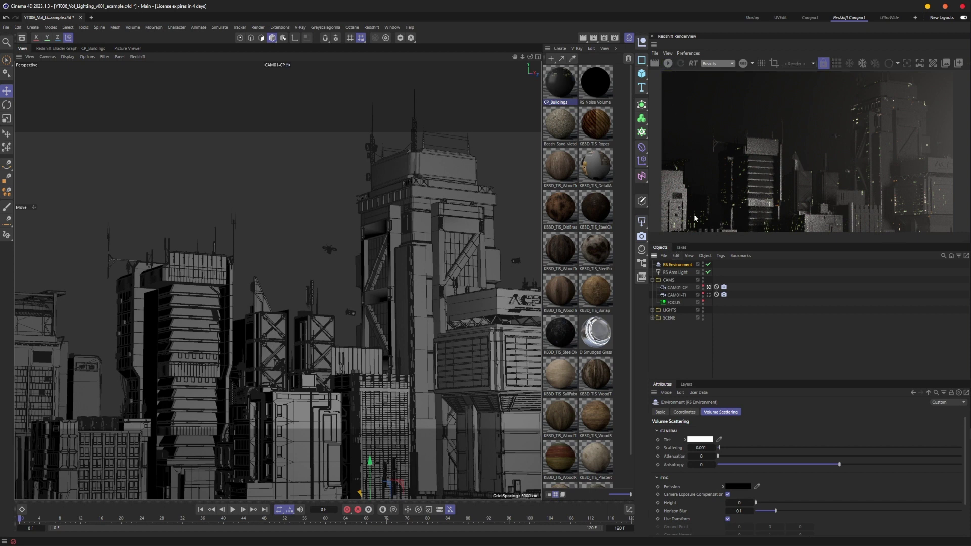
pyautogui.click(706, 333)
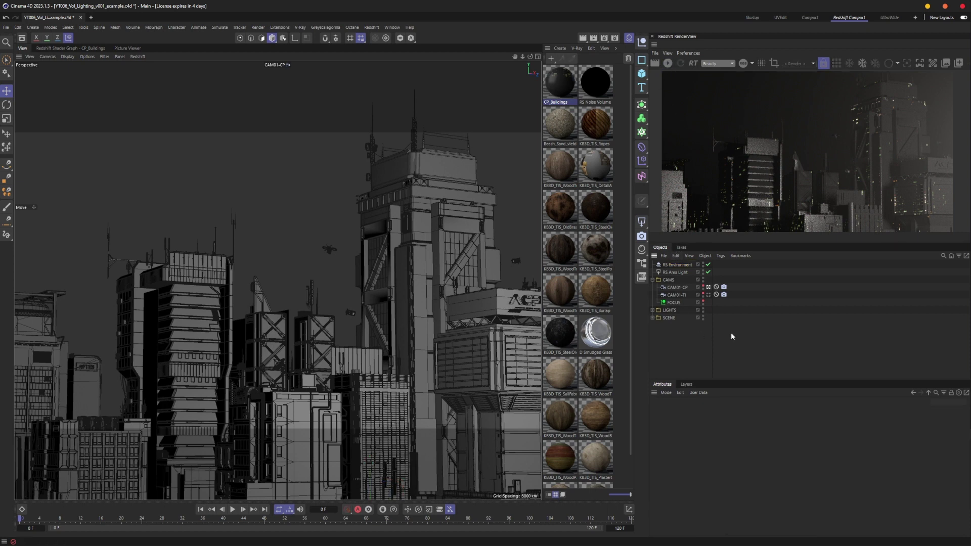
# Add a Redshift dome light and compare its Volume contribution with the area light's.
pyautogui.click(641, 223)
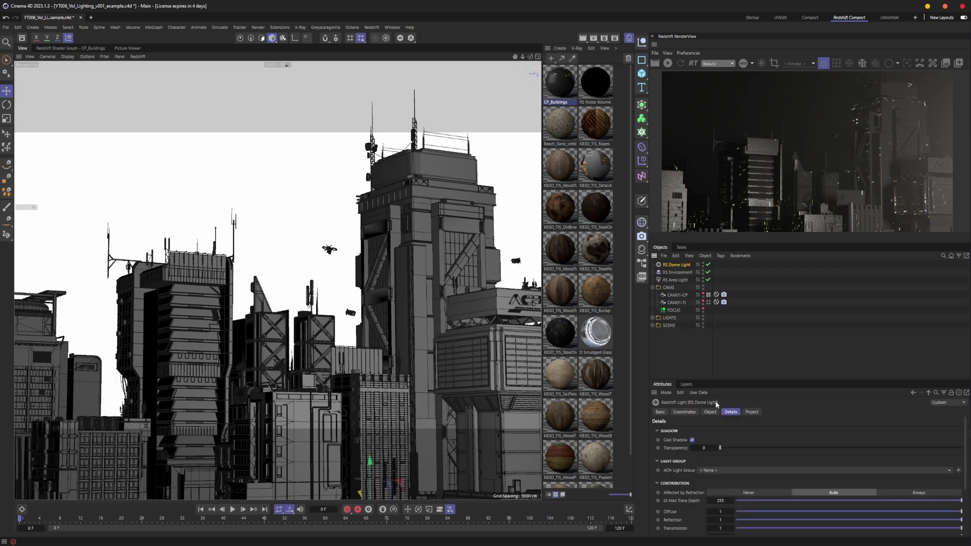
pyautogui.scroll(-3, 683, 481)
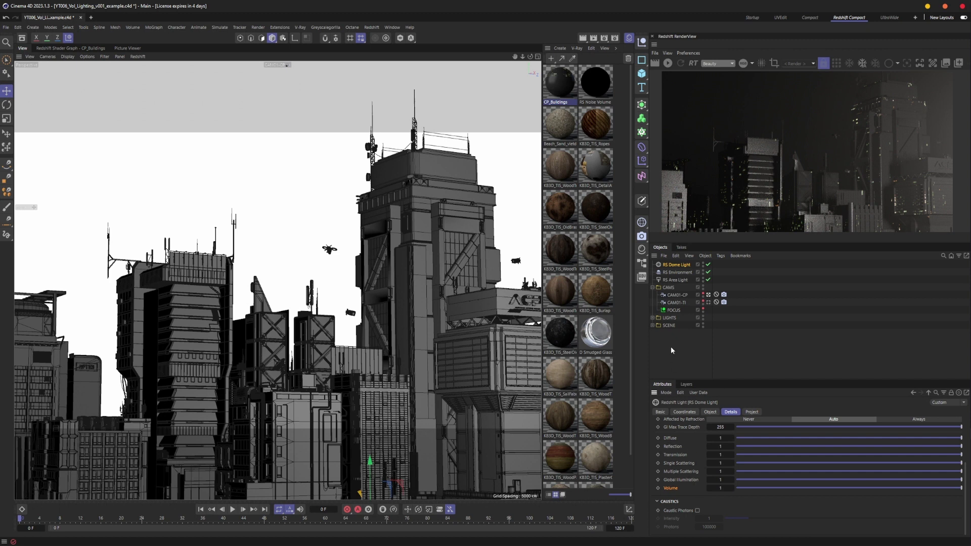
pyautogui.click(678, 280)
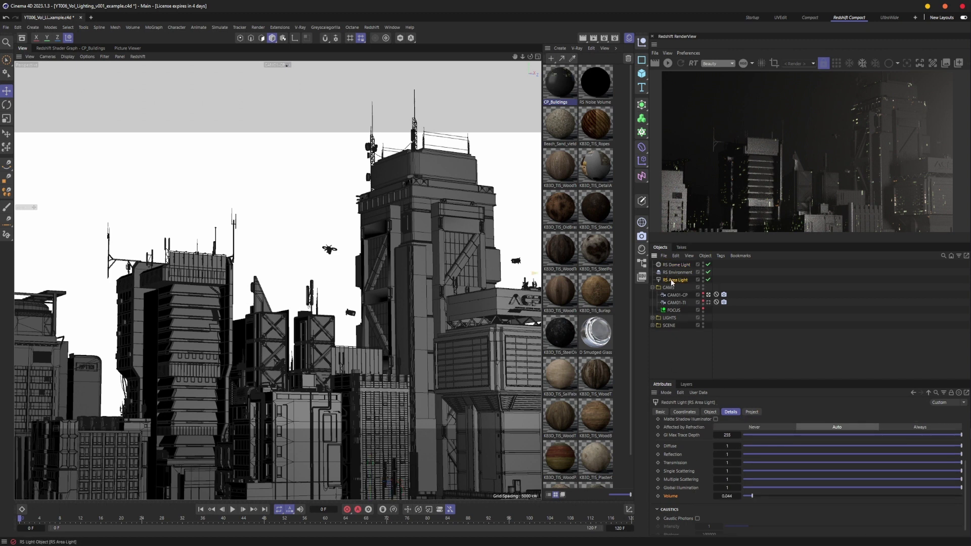
pyautogui.click(676, 265)
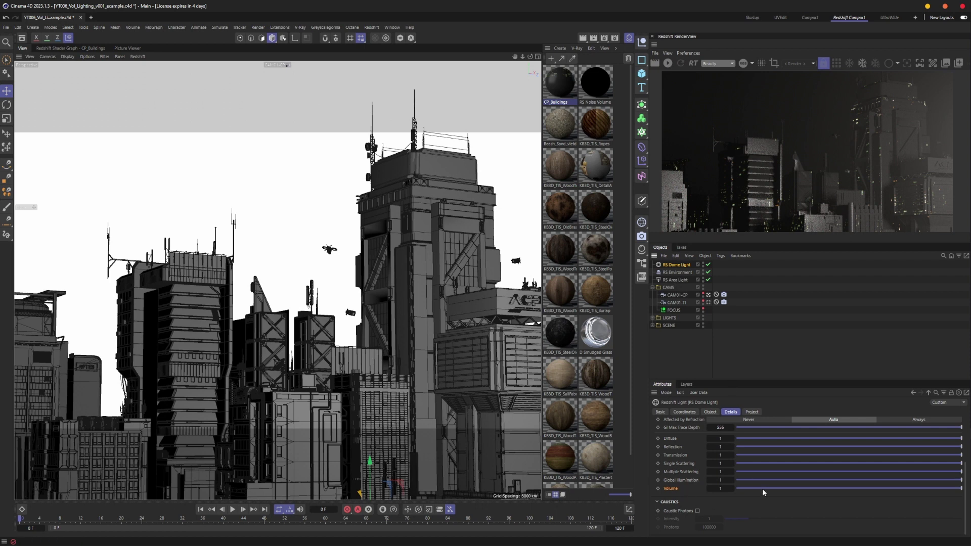
# Delete the dome light, the RS Environment and the area light from the scene.
pyautogui.press('Delete')
pyautogui.click(676, 264)
pyautogui.press('Delete')
pyautogui.click(677, 264)
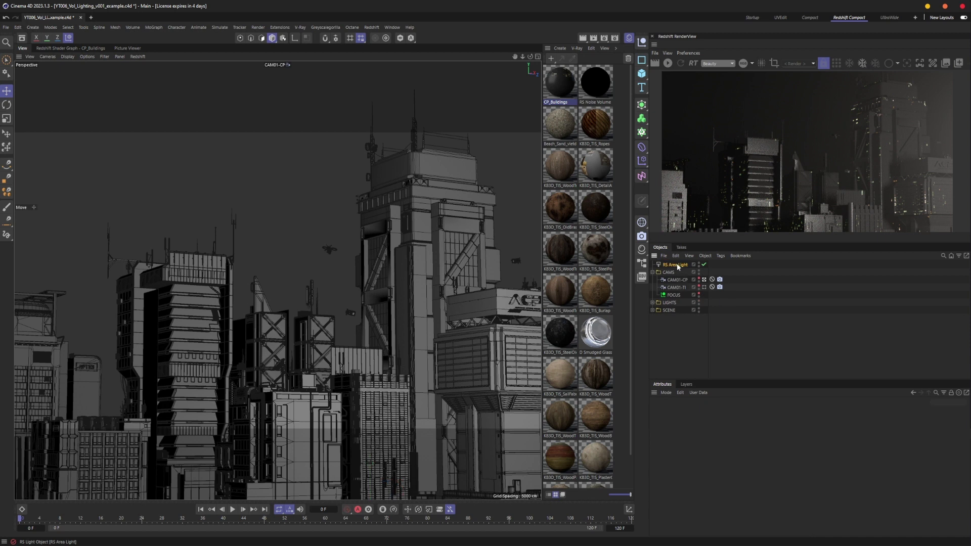
pyautogui.press('Delete')
# Expand the LIGHTS group and enable the Hero-Under light in the CyberPunk setup.
pyautogui.click(652, 294)
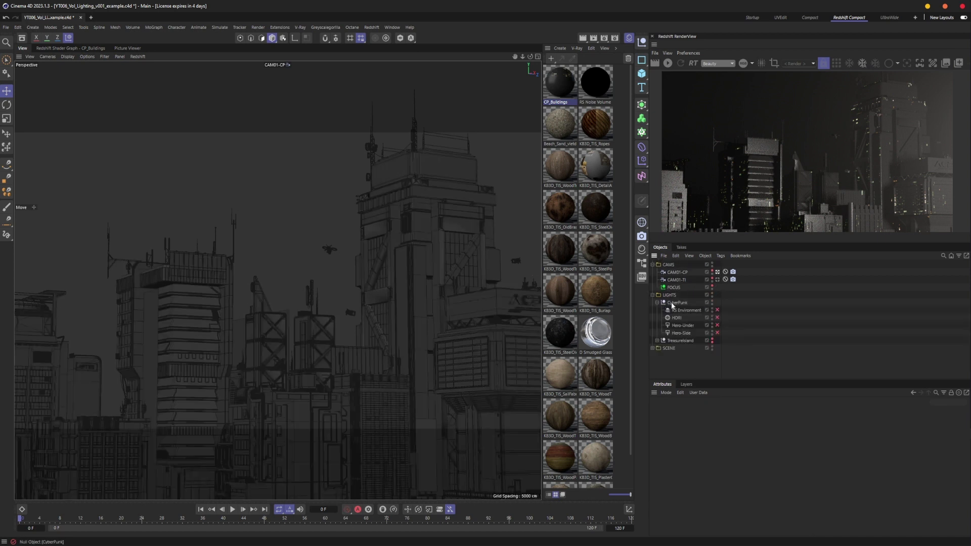
pyautogui.click(681, 310)
pyautogui.click(680, 325)
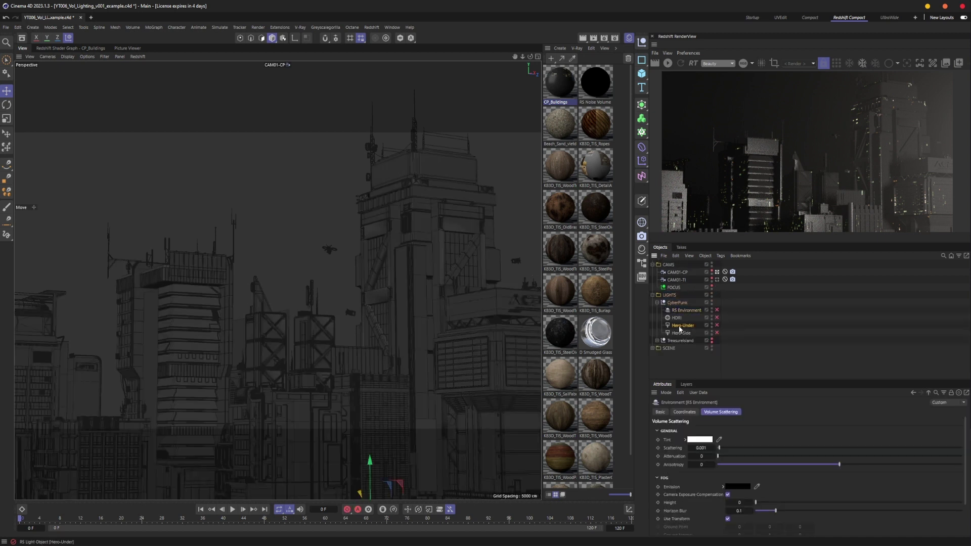
pyautogui.click(716, 325)
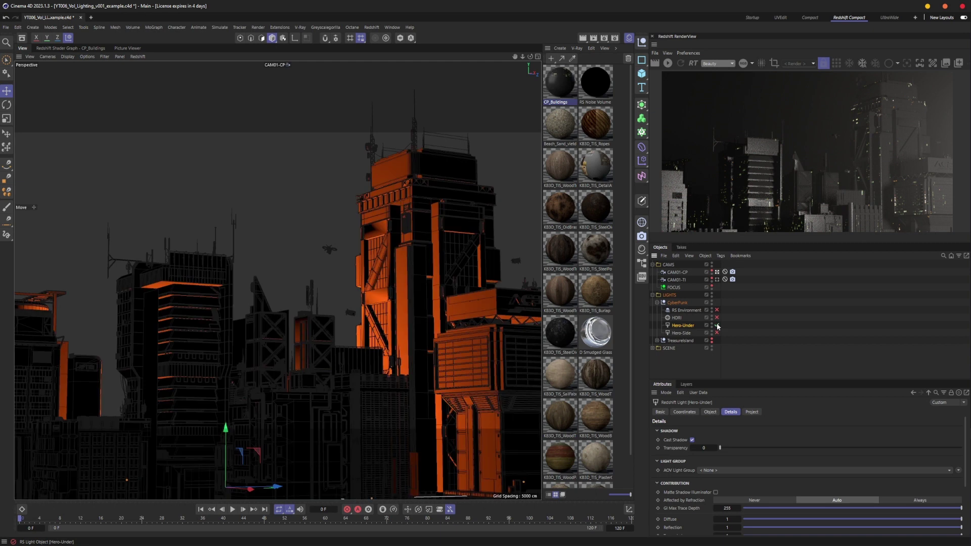
pyautogui.middleClick(366, 326)
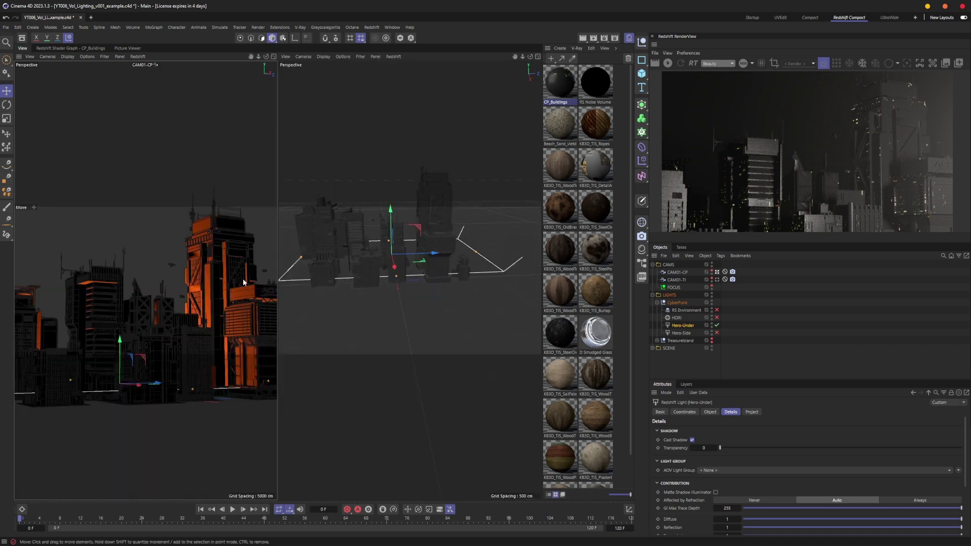
pyautogui.middleClick(237, 313)
pyautogui.click(659, 287)
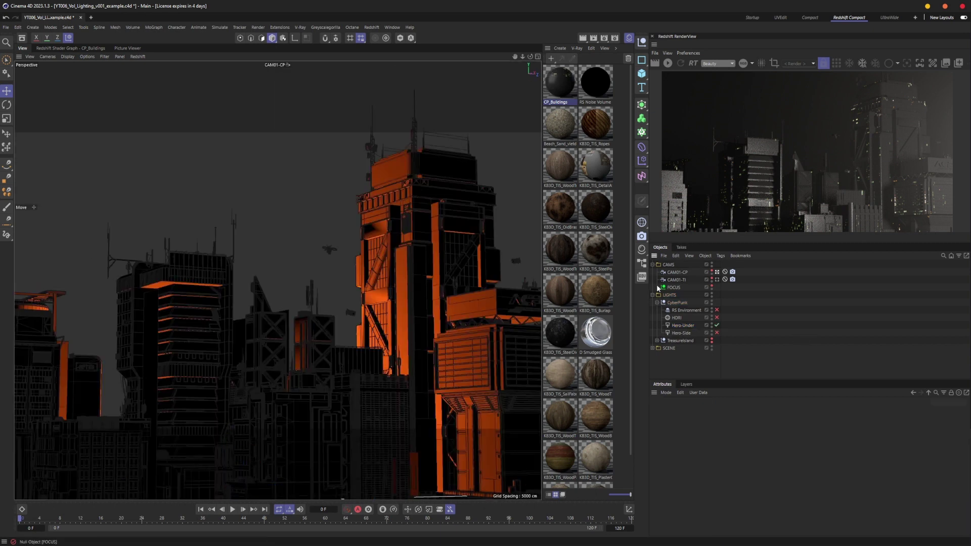
# Open the Object settings of the HDRI dome light in the CyberPunk setup.
pyautogui.click(686, 311)
pyautogui.click(677, 317)
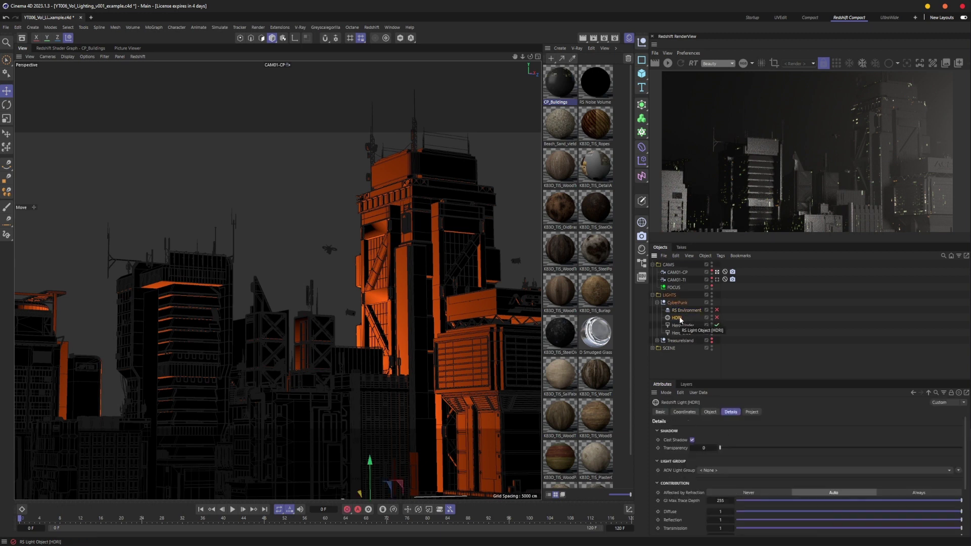
pyautogui.click(710, 412)
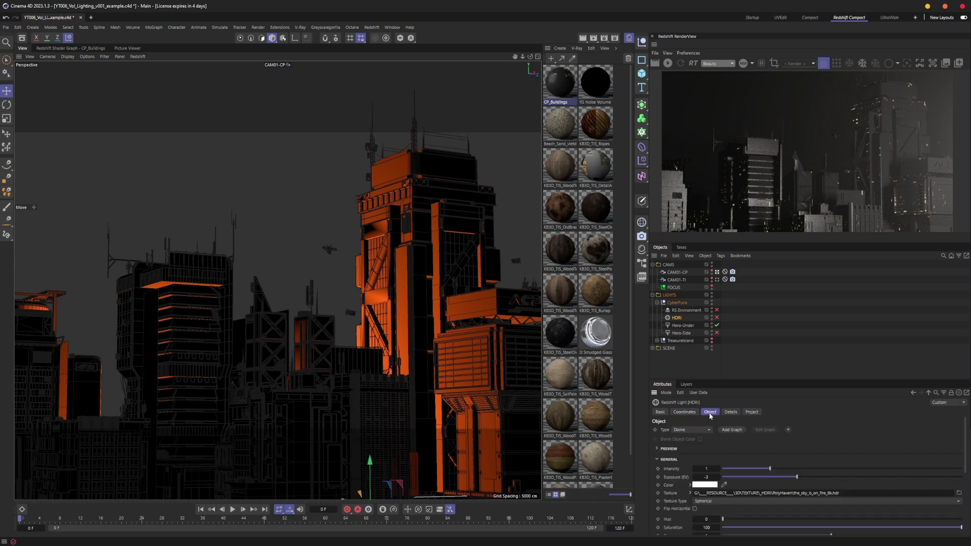
# Review the HDRI dome light's exposure, texture and colour settings, keeping the light disabled.
pyautogui.scroll(-3, 673, 475)
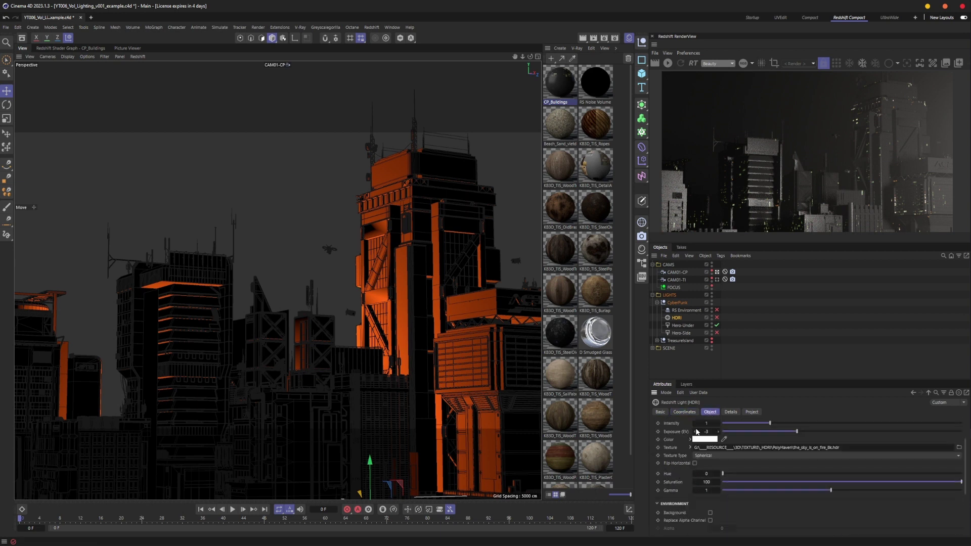
pyautogui.scroll(3, 696, 431)
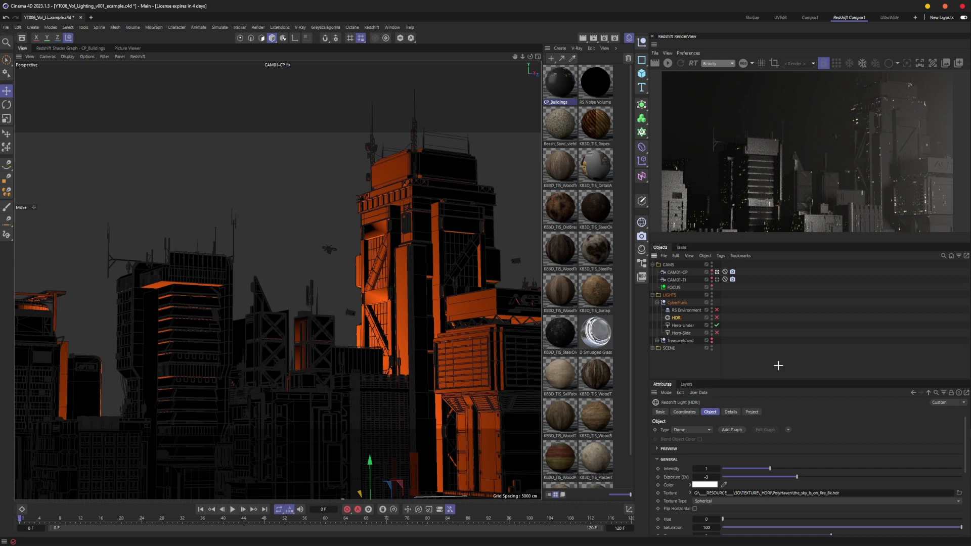
pyautogui.click(772, 348)
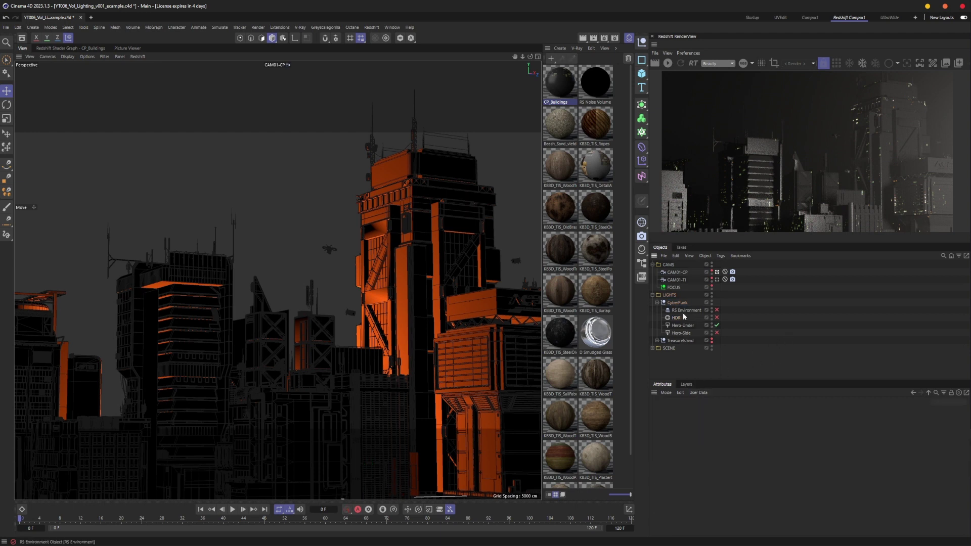
pyautogui.click(700, 318)
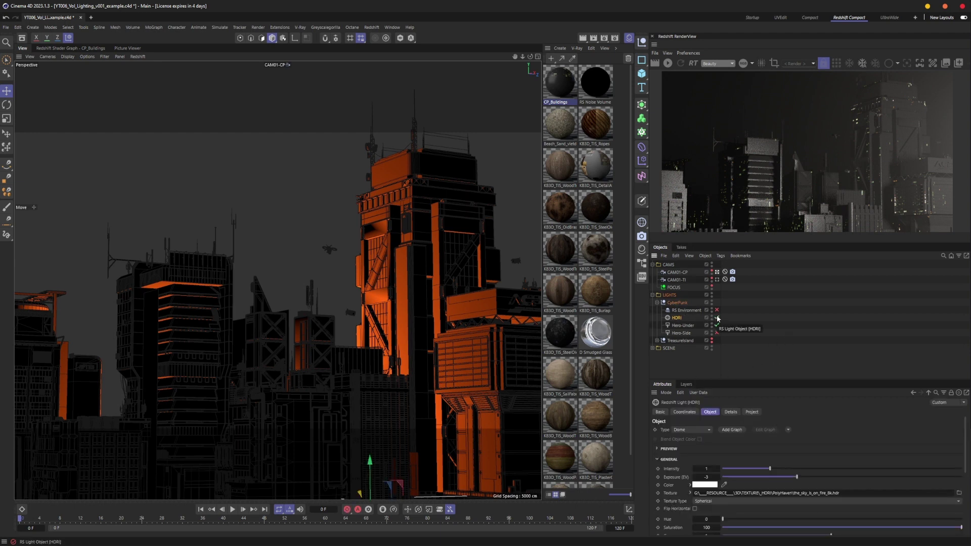
pyautogui.click(717, 317)
# Enable the RS Environment in the CyberPunk setup and start the live Redshift render.
pyautogui.click(688, 310)
pyautogui.click(716, 310)
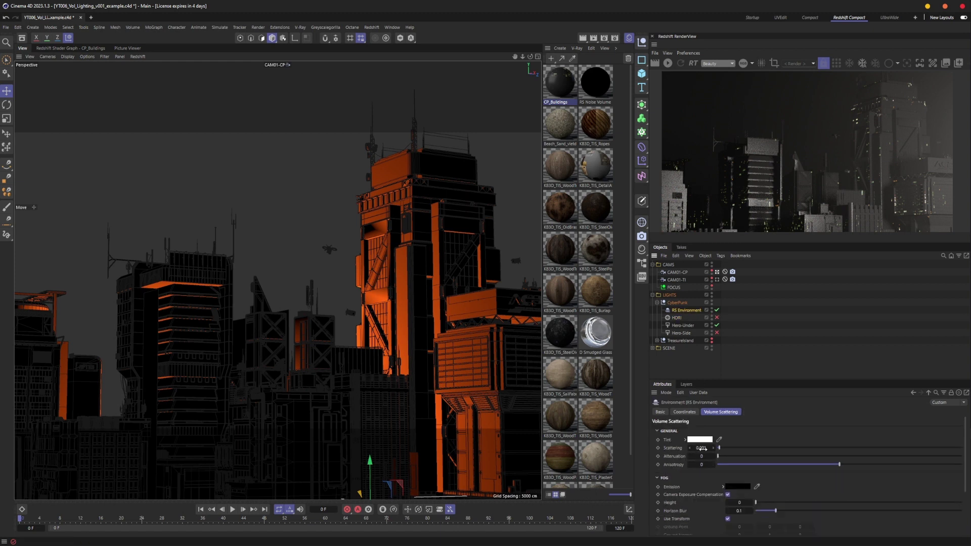
pyautogui.click(763, 349)
pyautogui.click(689, 326)
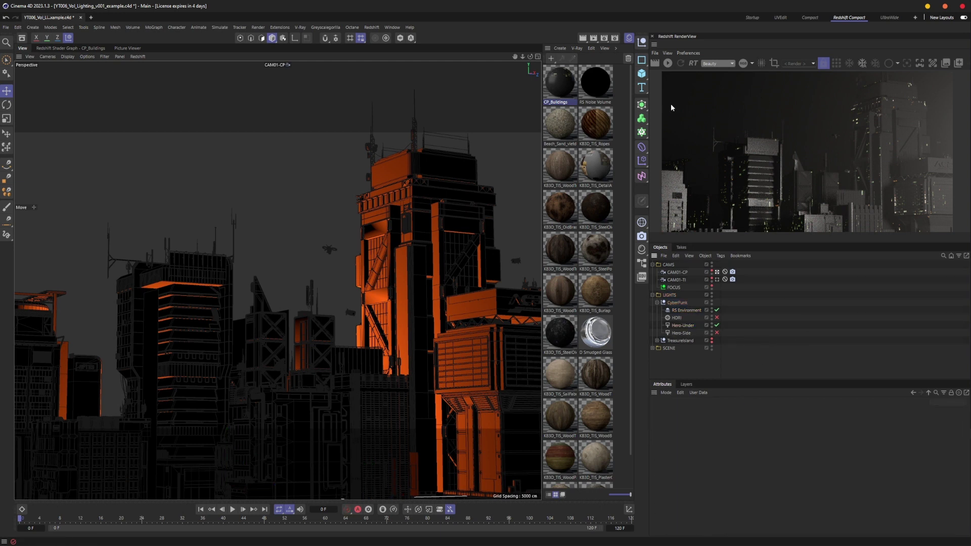
pyautogui.click(667, 62)
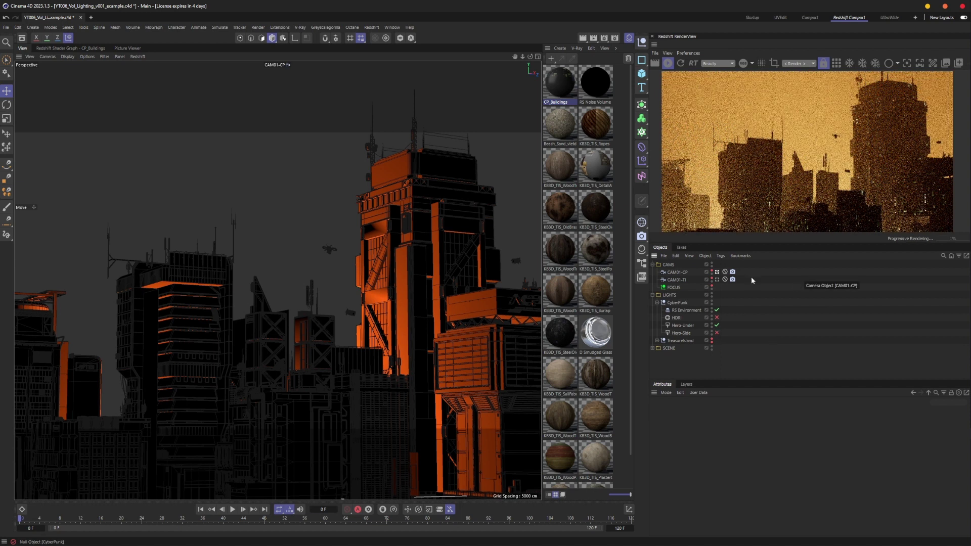
# Inspect the Hero-Under light and RS Environment settings, including the Hero-Under light's Volume contribution.
pyautogui.click(682, 325)
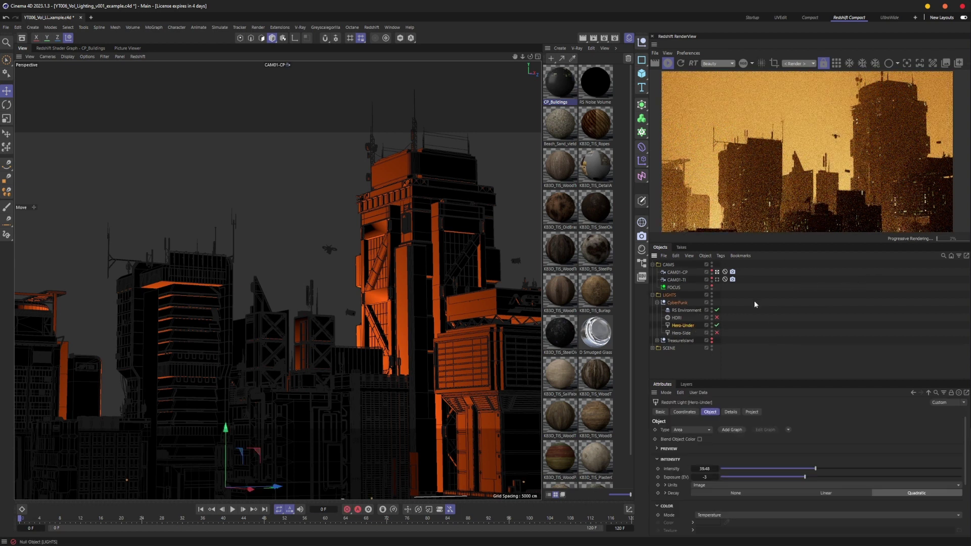
pyautogui.click(792, 312)
pyautogui.click(688, 310)
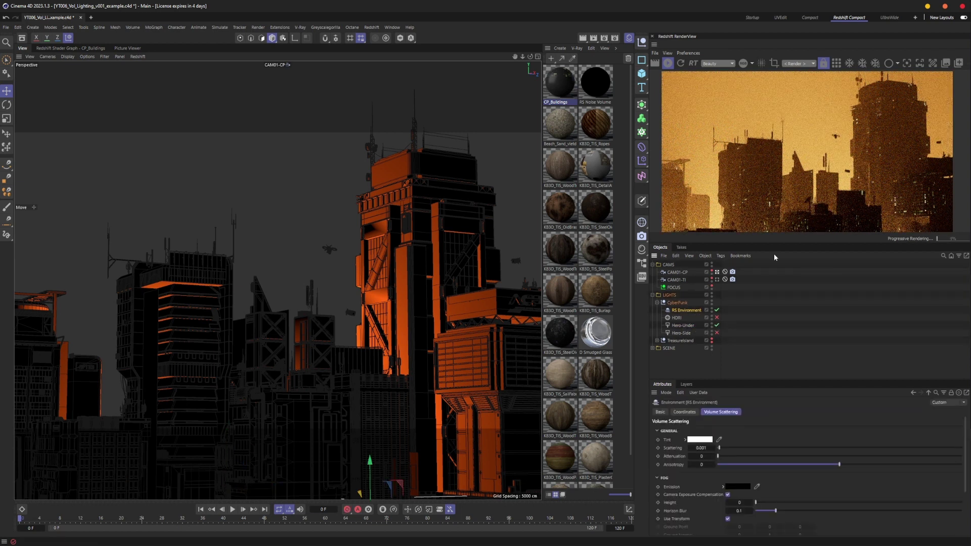
pyautogui.click(866, 344)
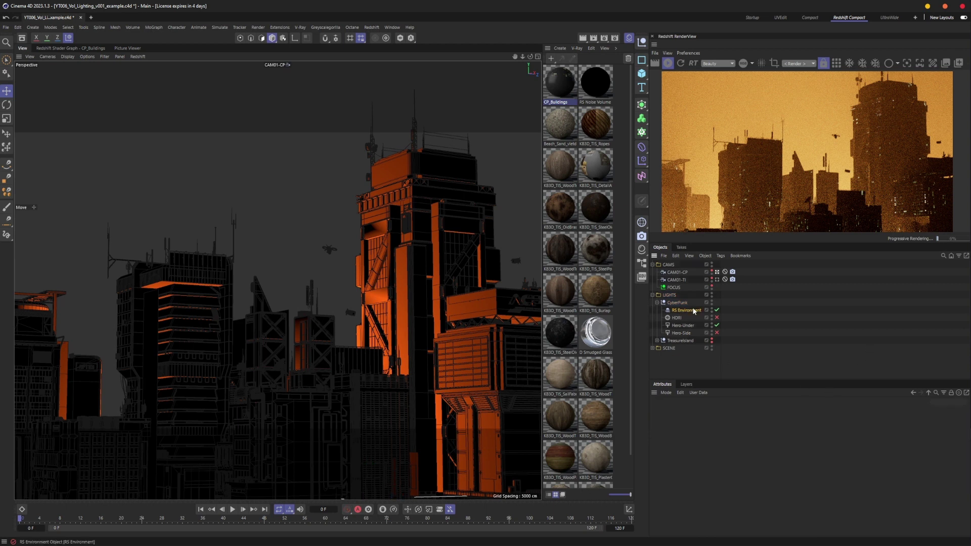
pyautogui.click(686, 325)
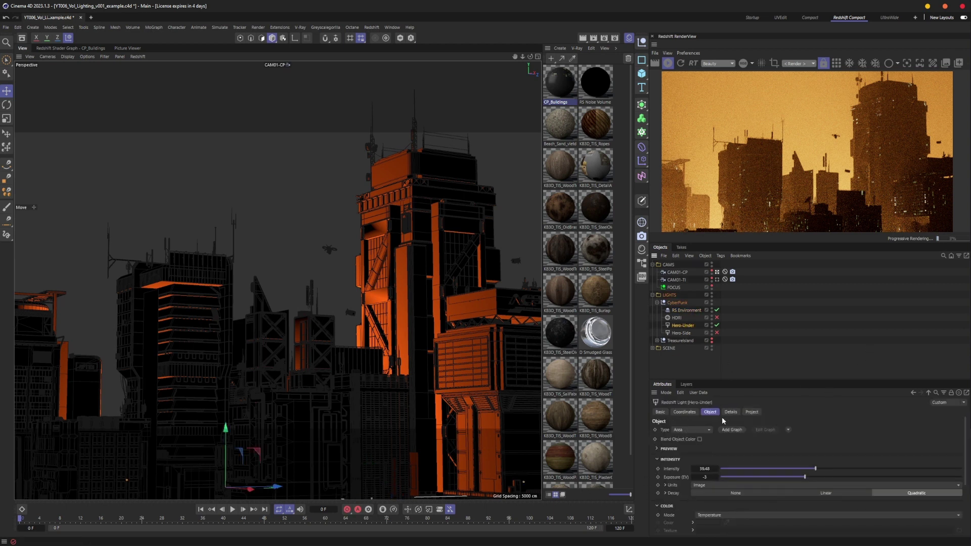
pyautogui.click(731, 412)
pyautogui.scroll(-3, 683, 485)
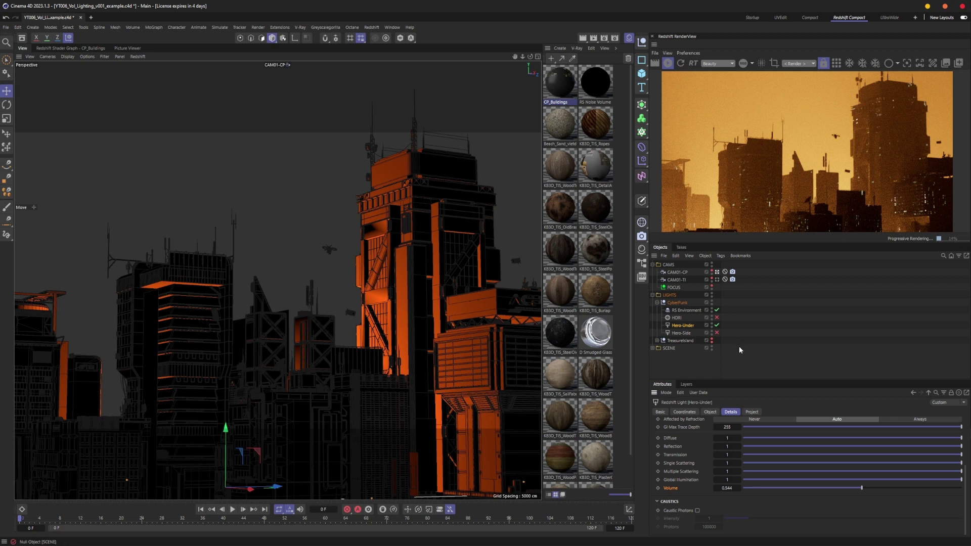
# Try RS Environment attenuation values of 0.0151, 0.0403 and 0.0611, and bring it down to about 0.012.
pyautogui.click(691, 310)
pyautogui.click(663, 437)
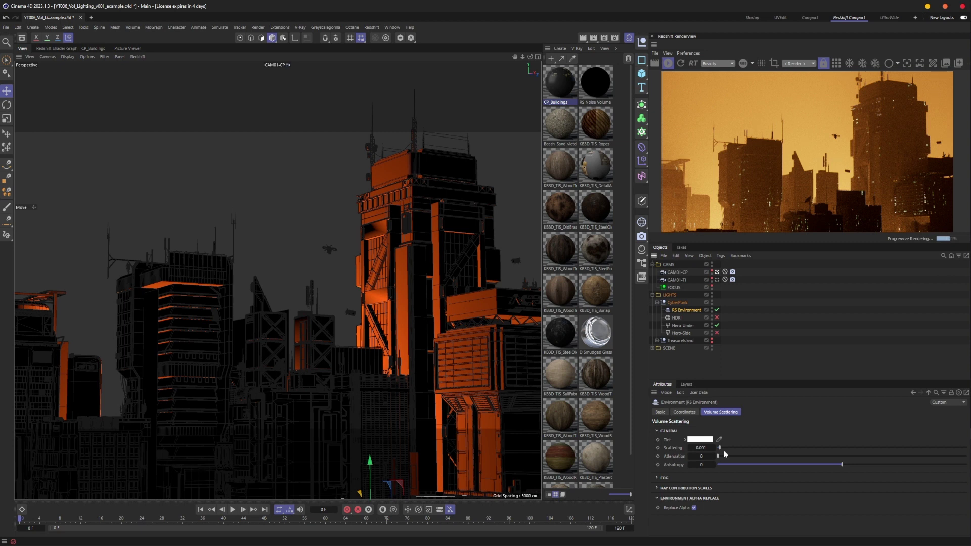
pyautogui.moveTo(723, 457); pyautogui.dragTo(755, 455)
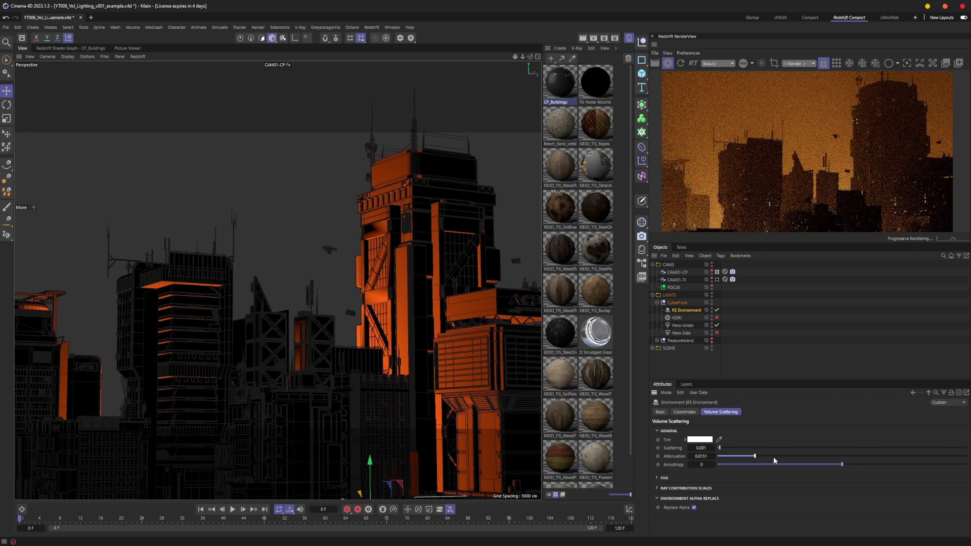
pyautogui.moveTo(772, 456); pyautogui.dragTo(821, 453)
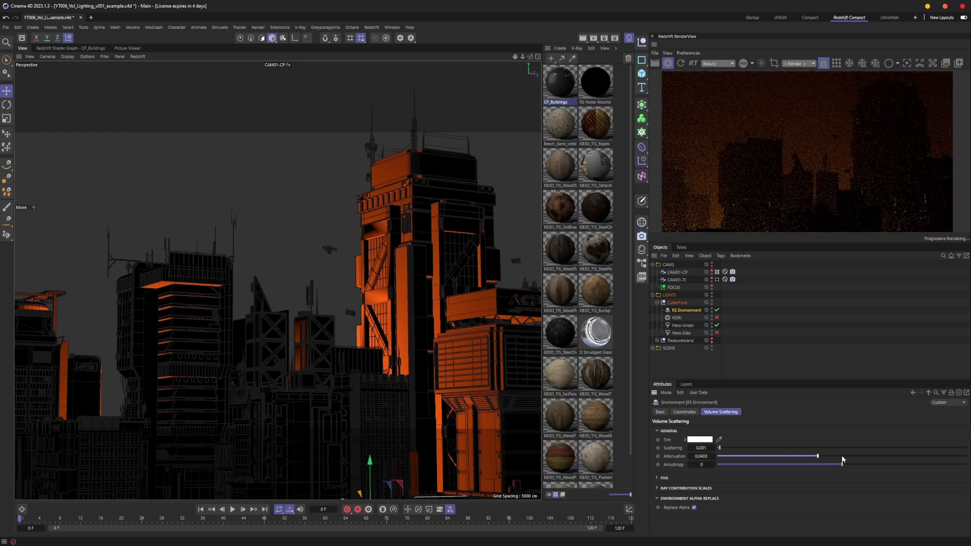
pyautogui.click(869, 456)
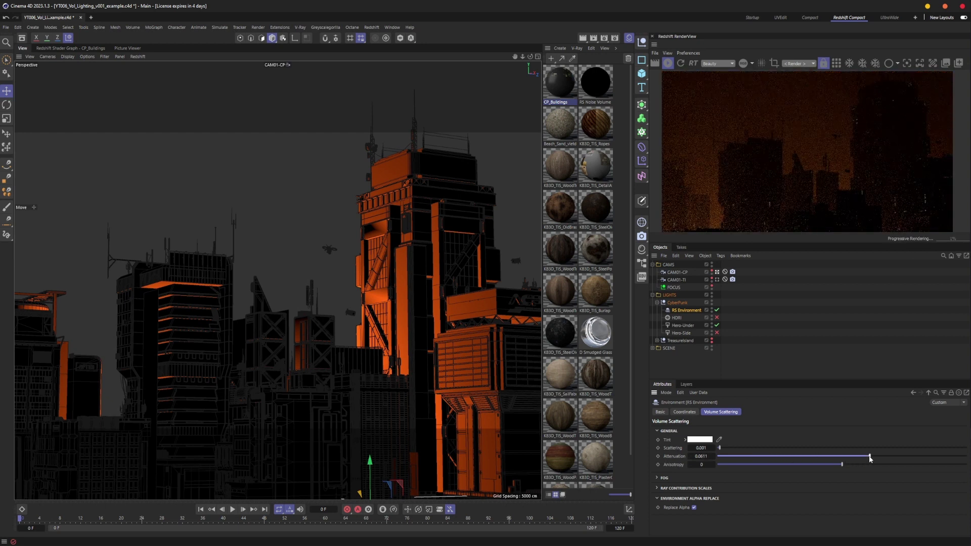
pyautogui.click(742, 456)
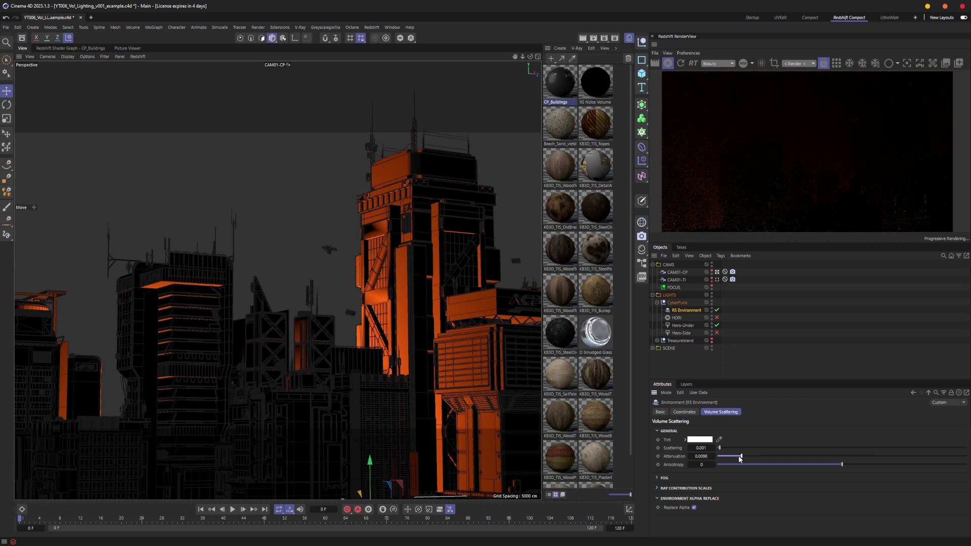
# Try a pink fog emission colour (RGB 255, 150, 150) on the RS Environment and return it to black.
pyautogui.click(662, 477)
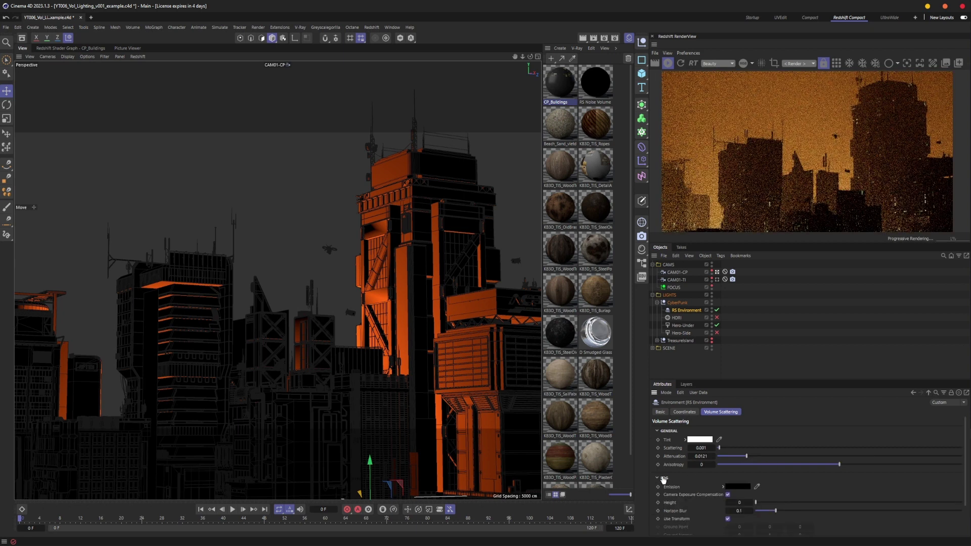
pyautogui.click(740, 486)
pyautogui.moveTo(701, 497); pyautogui.dragTo(684, 487)
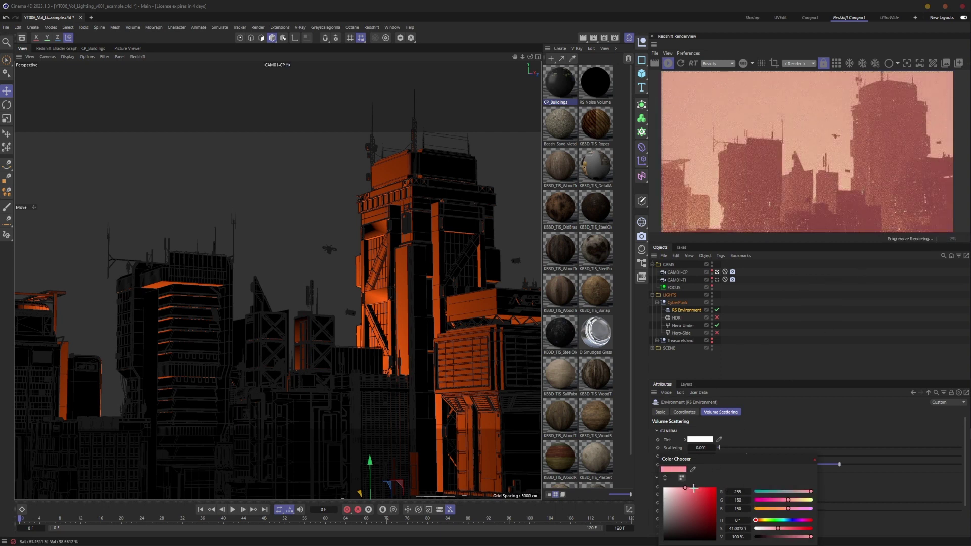
pyautogui.moveTo(687, 489); pyautogui.dragTo(662, 541)
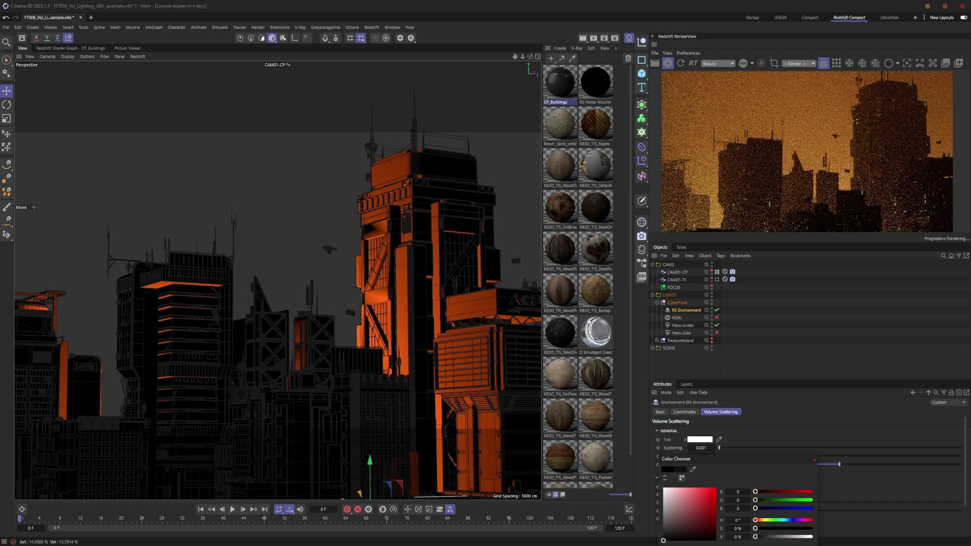
pyautogui.click(814, 459)
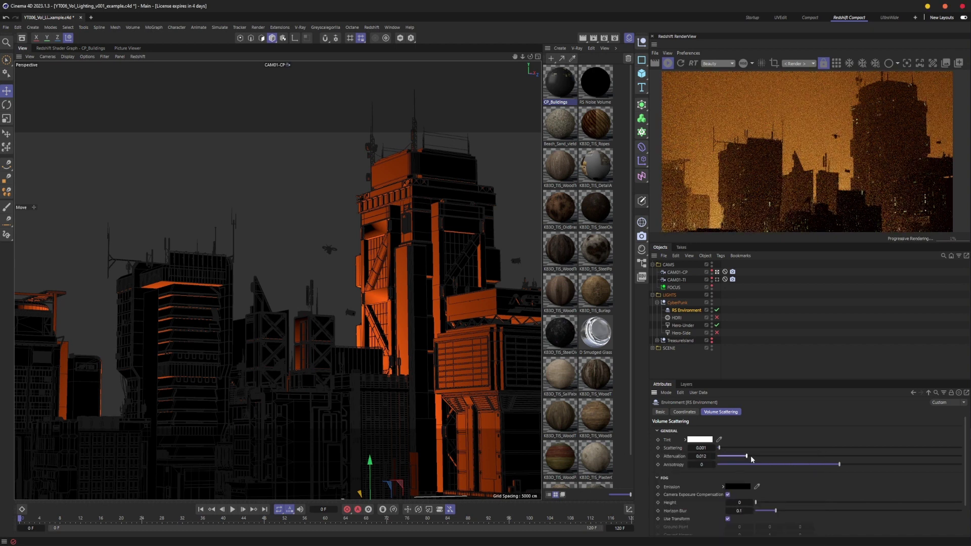
# Try stronger RS Environment attenuation at 0.0228 and 0.0279, and reset it to 0.
pyautogui.moveTo(757, 456); pyautogui.dragTo(768, 454)
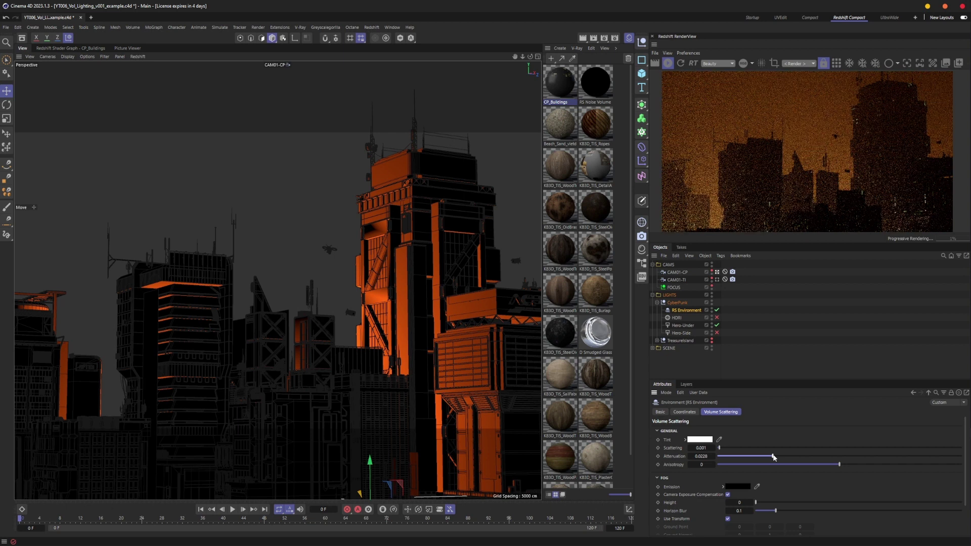
pyautogui.moveTo(776, 457); pyautogui.dragTo(784, 456)
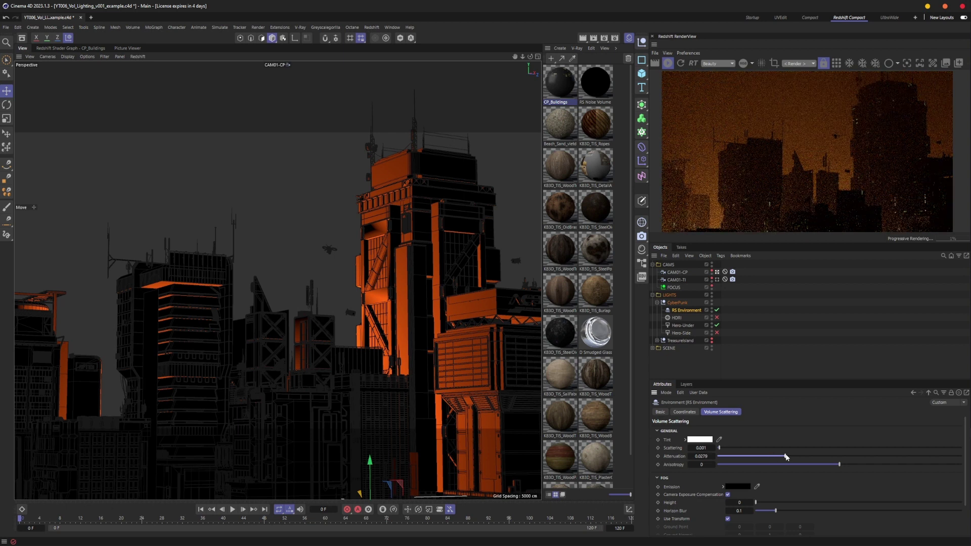
pyautogui.moveTo(785, 456); pyautogui.dragTo(710, 457)
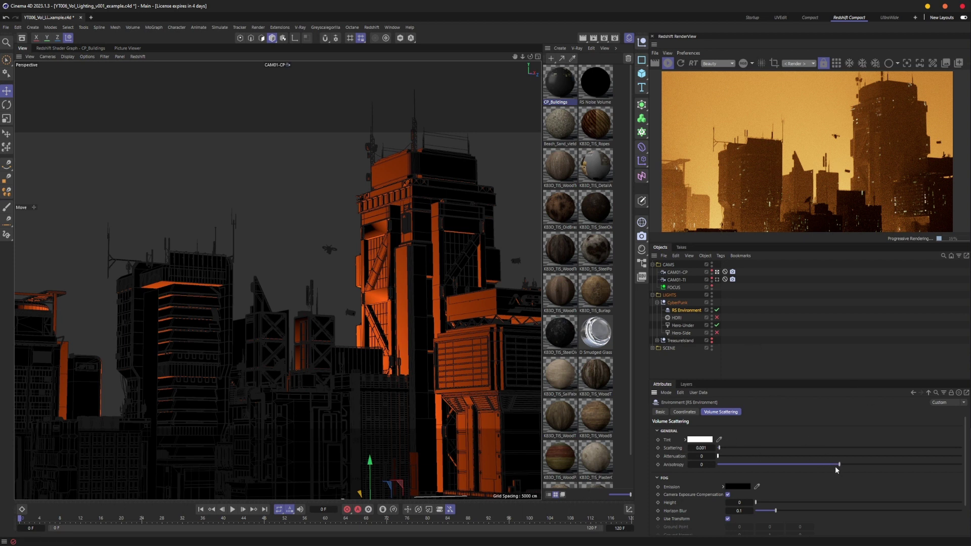
# Try negative anisotropy on the RS Environment, going through -0.354 and -0.618 to -0.844.
pyautogui.moveTo(835, 467); pyautogui.dragTo(807, 467)
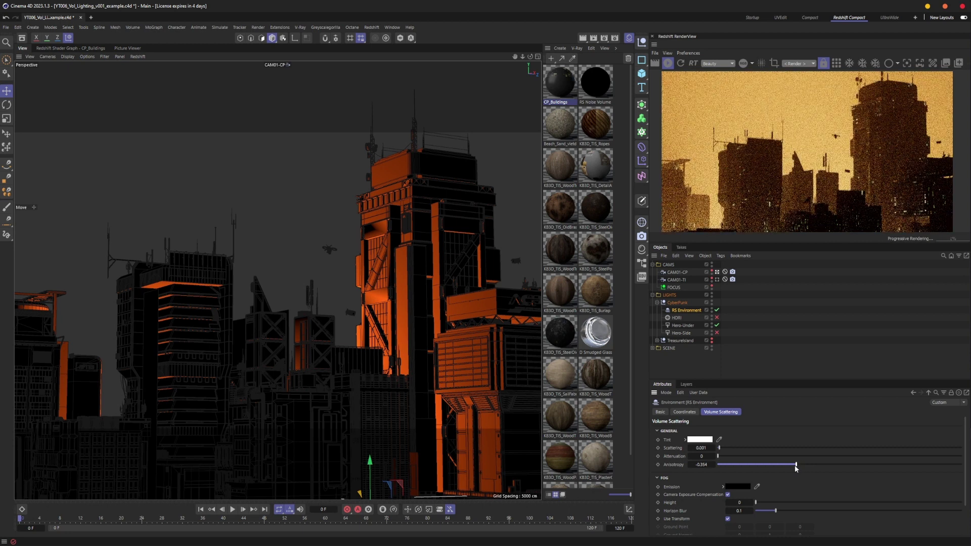
pyautogui.moveTo(770, 463); pyautogui.dragTo(761, 467)
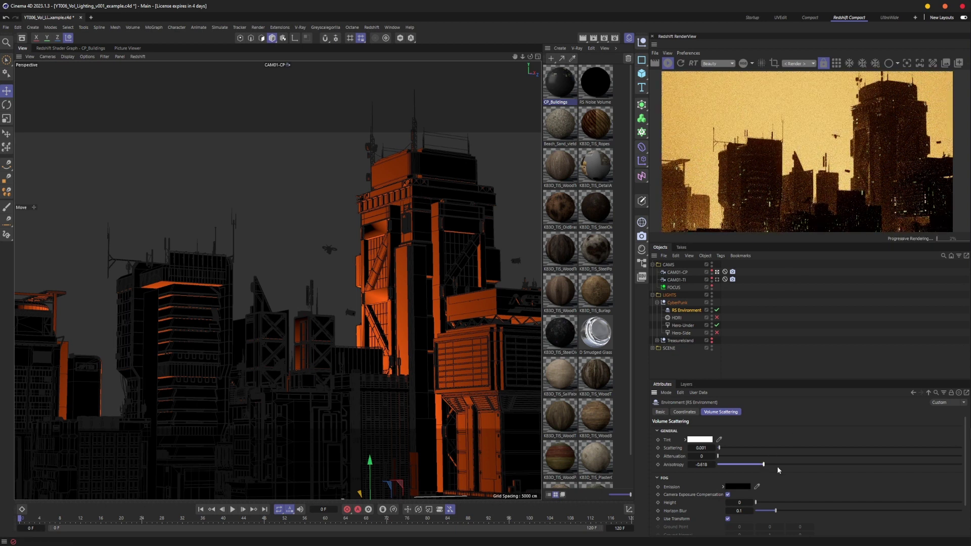
pyautogui.moveTo(763, 464); pyautogui.dragTo(736, 464)
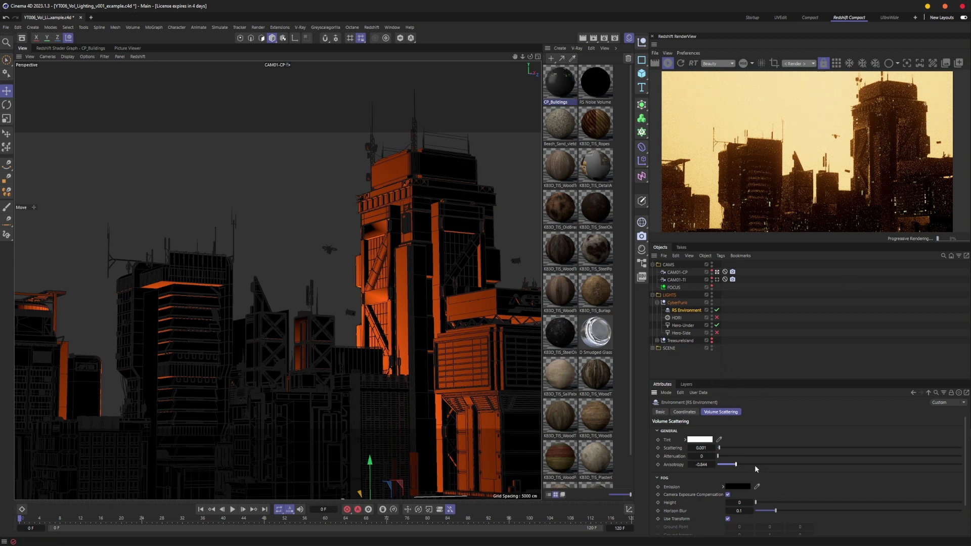
# Try positive RS Environment anisotropy at 0.447 and 0.692, reset it to 0, and collapse the Fog settings.
pyautogui.moveTo(800, 467); pyautogui.dragTo(849, 469)
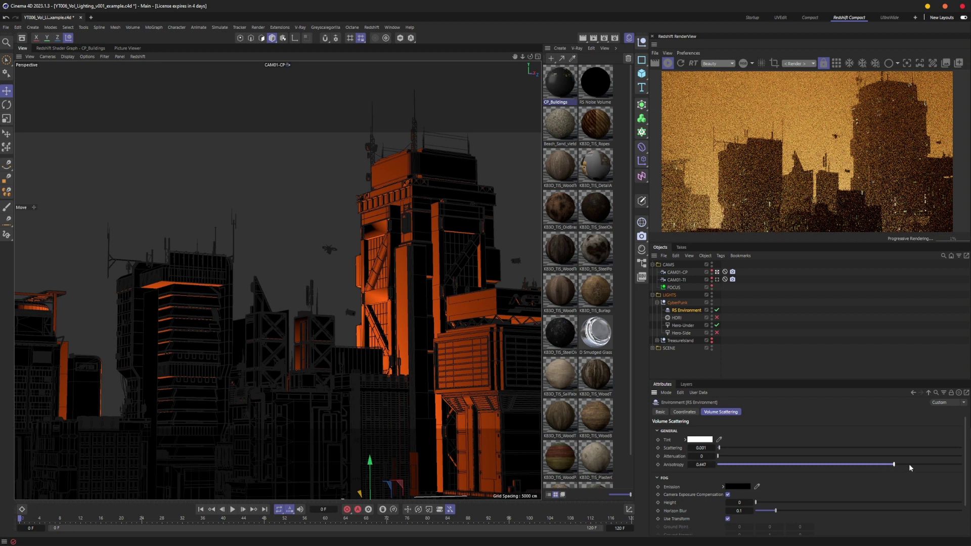
pyautogui.moveTo(911, 463); pyautogui.dragTo(927, 463)
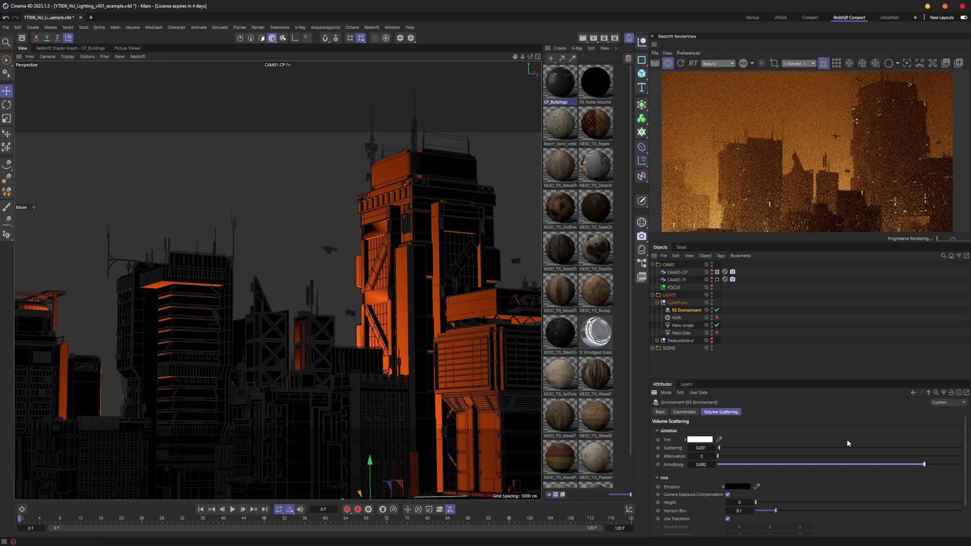
pyautogui.click(822, 464)
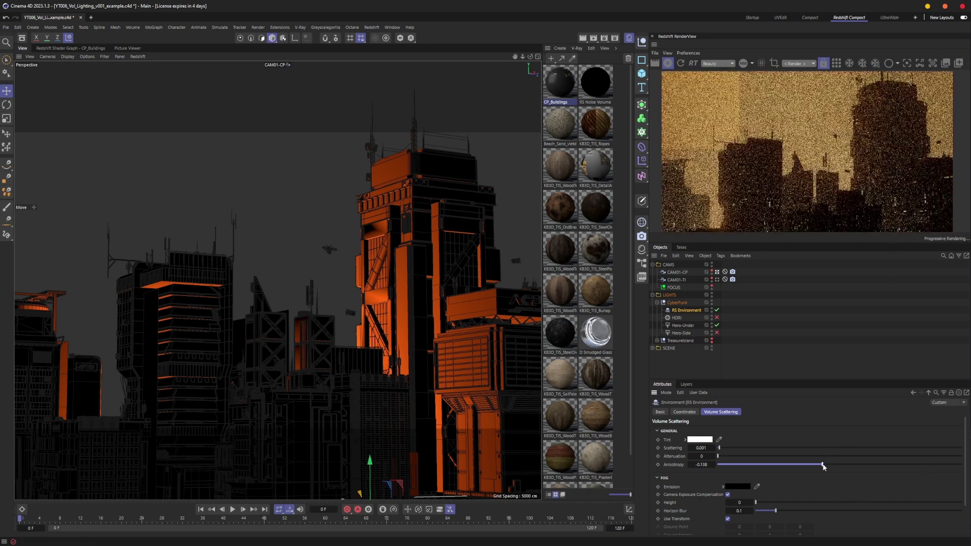
pyautogui.doubleClick(698, 466)
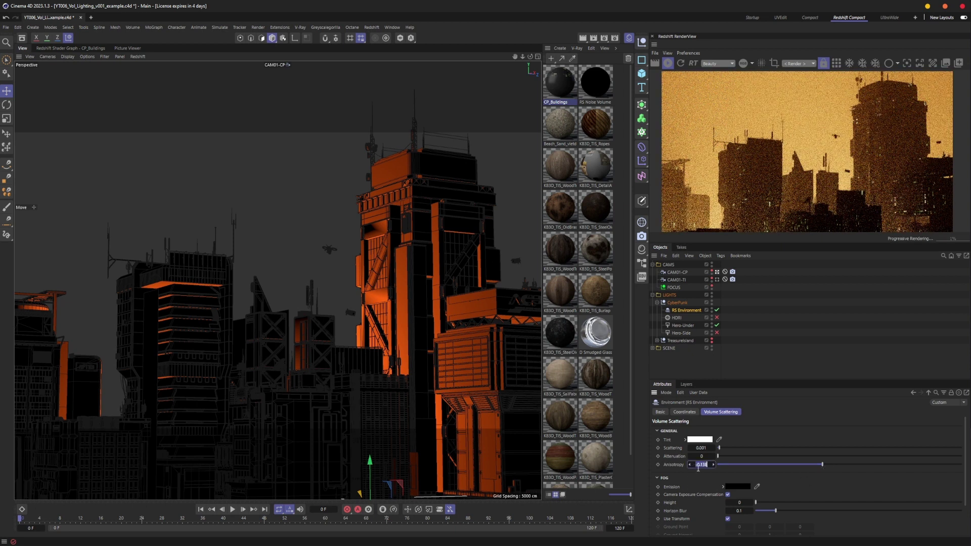
pyautogui.write('0')
pyautogui.press('Return')
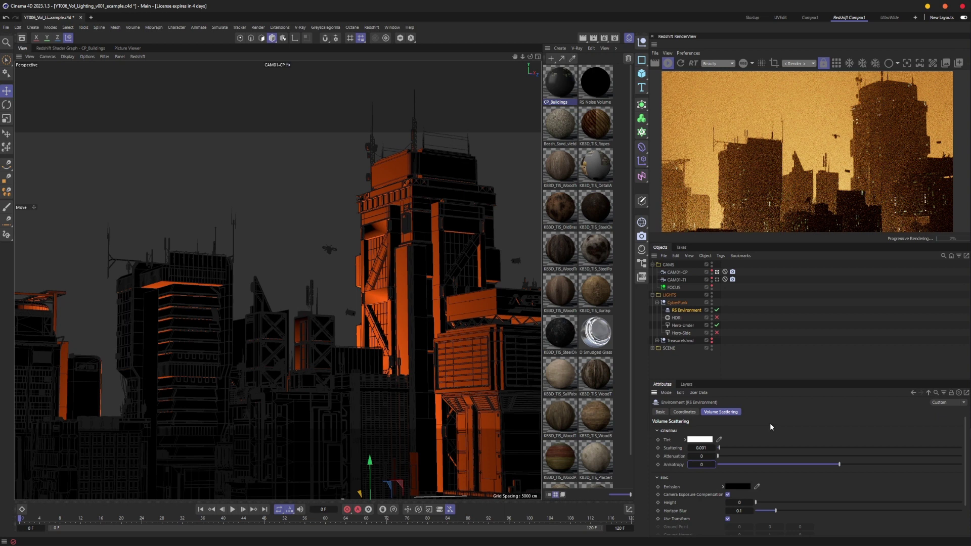
pyautogui.click(662, 480)
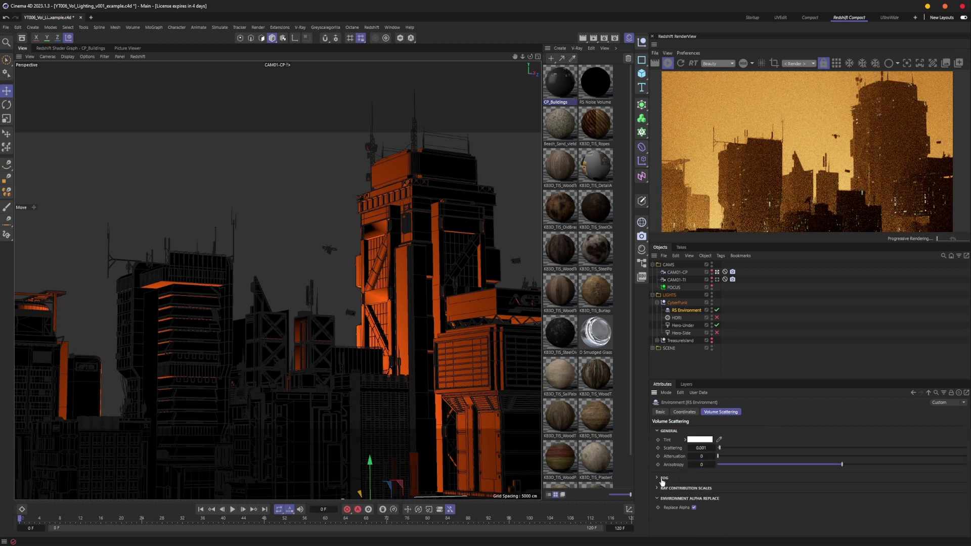
# Disable the Hero-Under light and enable the Hero-Side light in the CyberPunk setup.
pyautogui.click(749, 346)
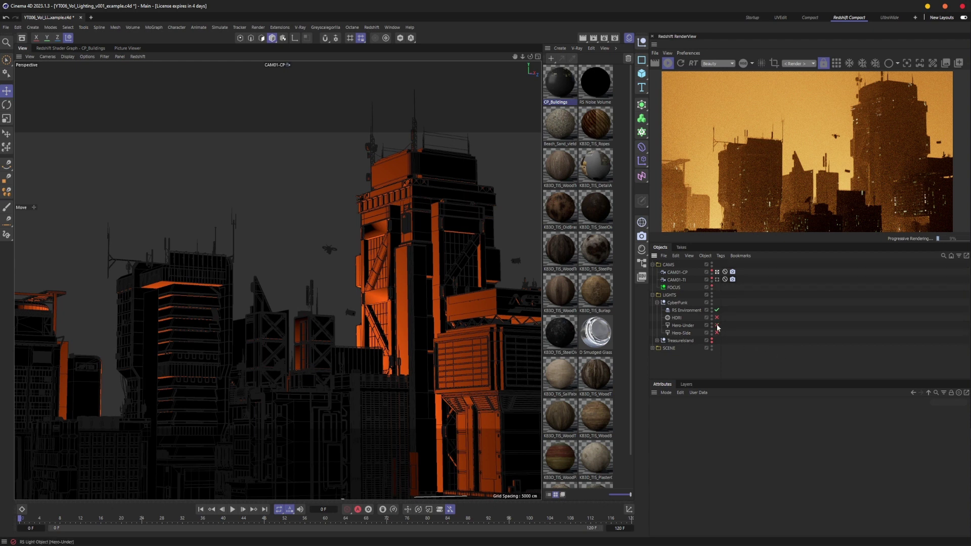
pyautogui.click(683, 333)
pyautogui.click(717, 333)
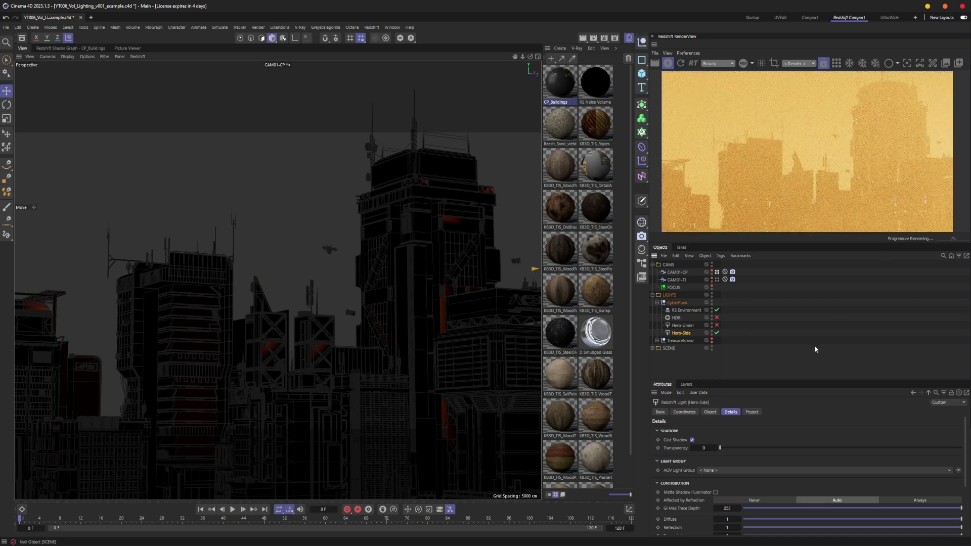
# Try negative anisotropy on the RS Environment under the Hero-Side light, going through -0.428 to about -0.86.
pyautogui.click(686, 309)
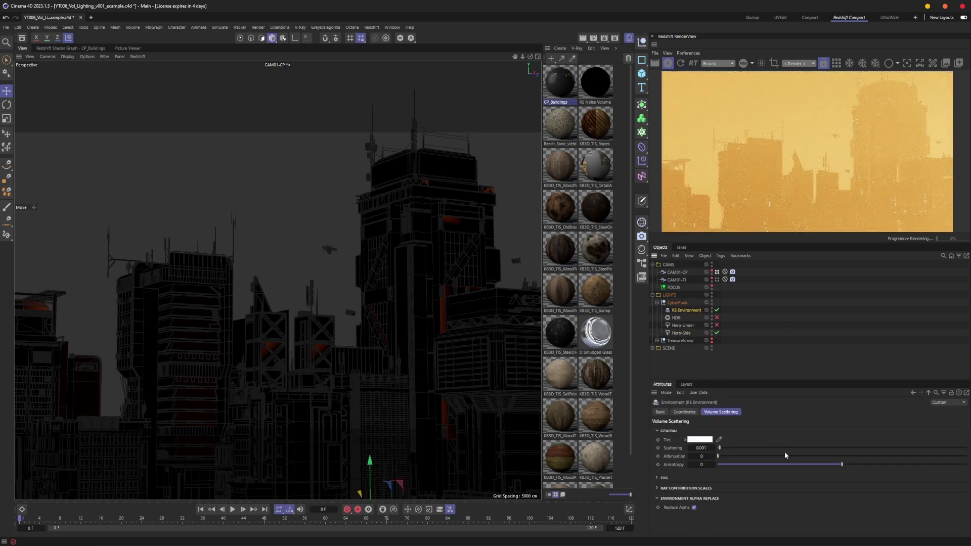
pyautogui.moveTo(844, 462); pyautogui.dragTo(814, 464)
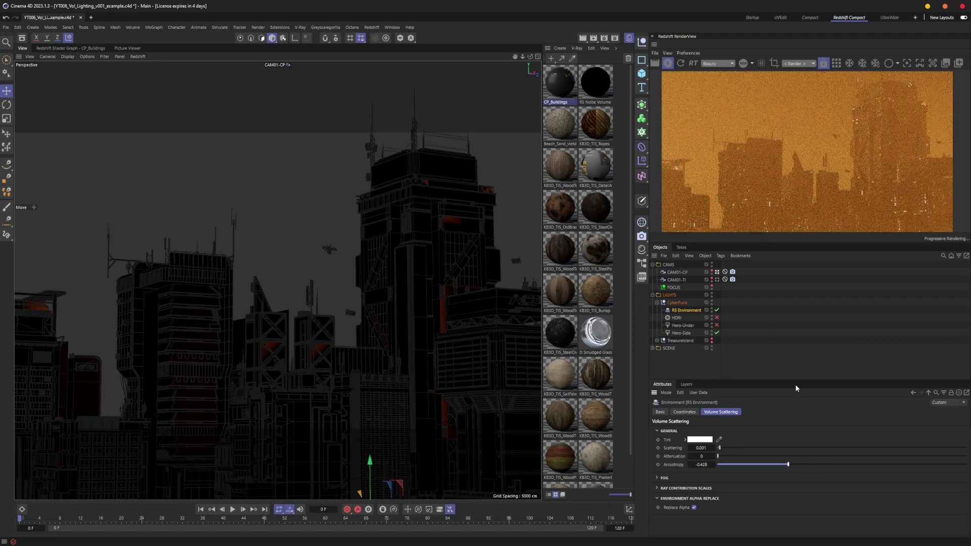
pyautogui.click(733, 464)
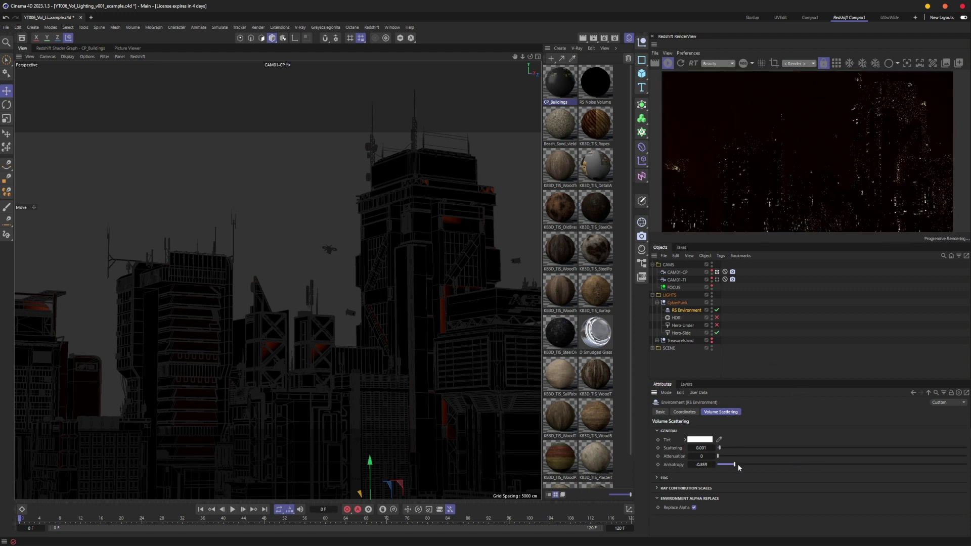
# Try positive RS Environment anisotropy at 0.656 and 0.2, and reset it to 0.
pyautogui.moveTo(754, 464); pyautogui.dragTo(773, 462)
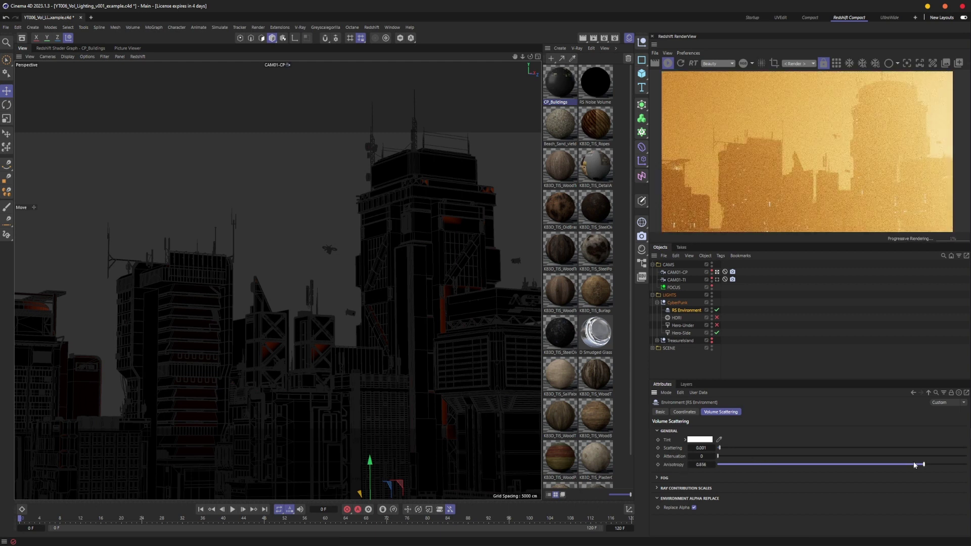
pyautogui.click(866, 466)
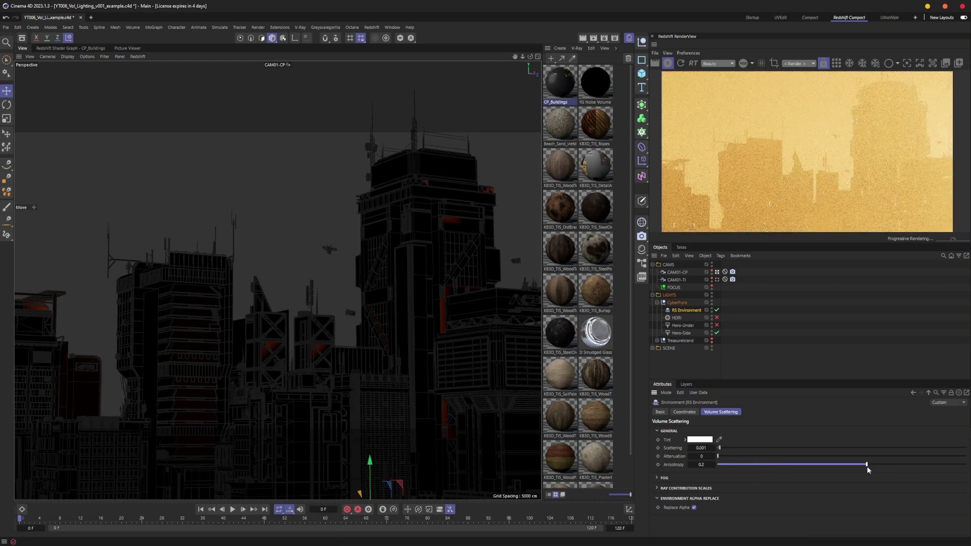
pyautogui.click(702, 464)
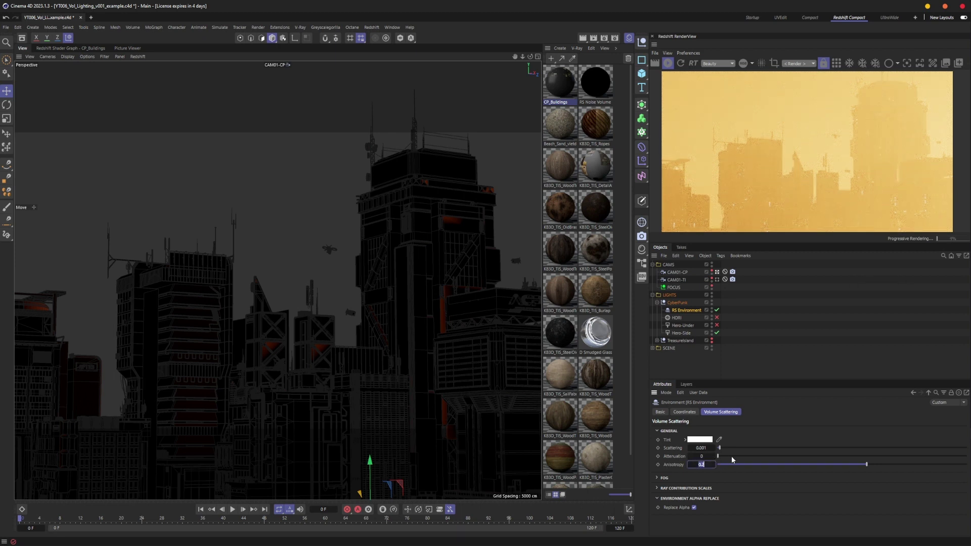
pyautogui.press('Return')
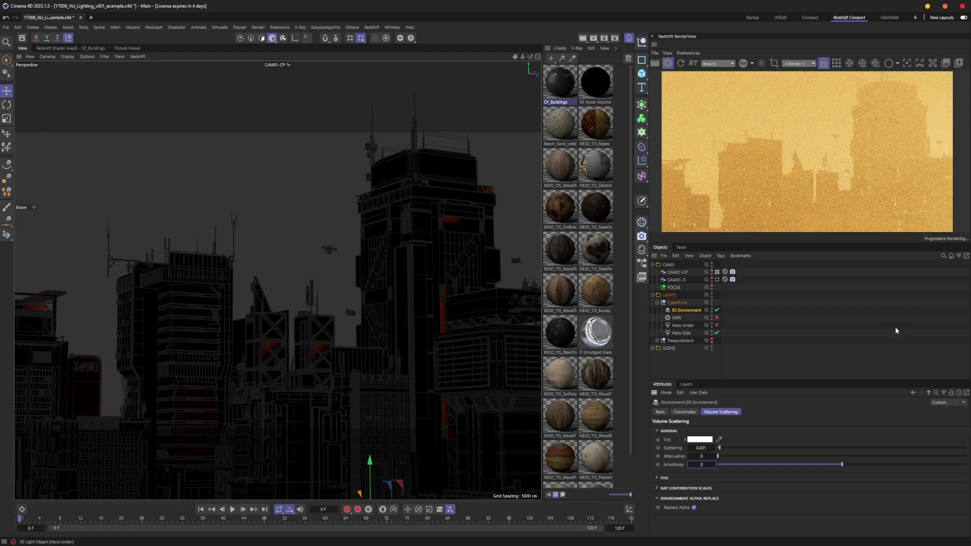
pyautogui.click(895, 327)
pyautogui.click(689, 309)
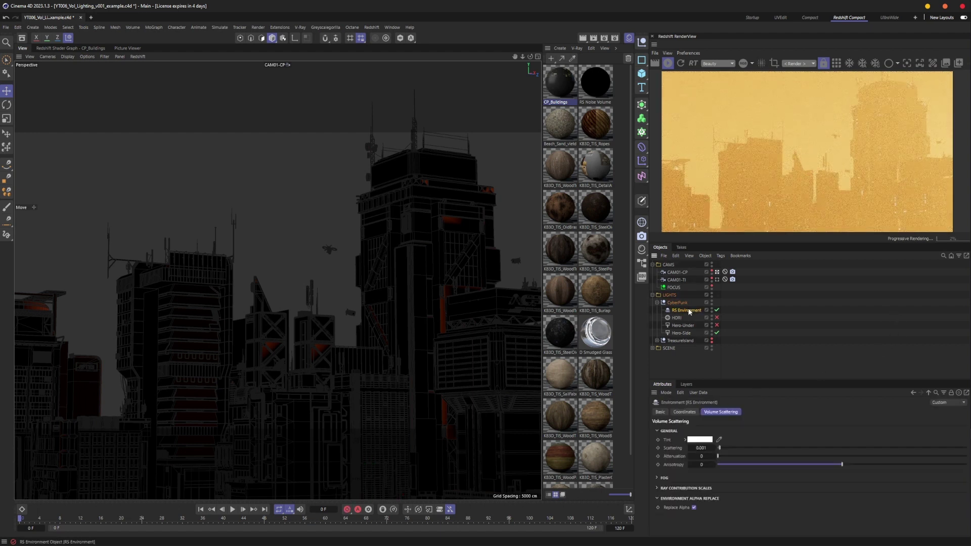
pyautogui.click(752, 370)
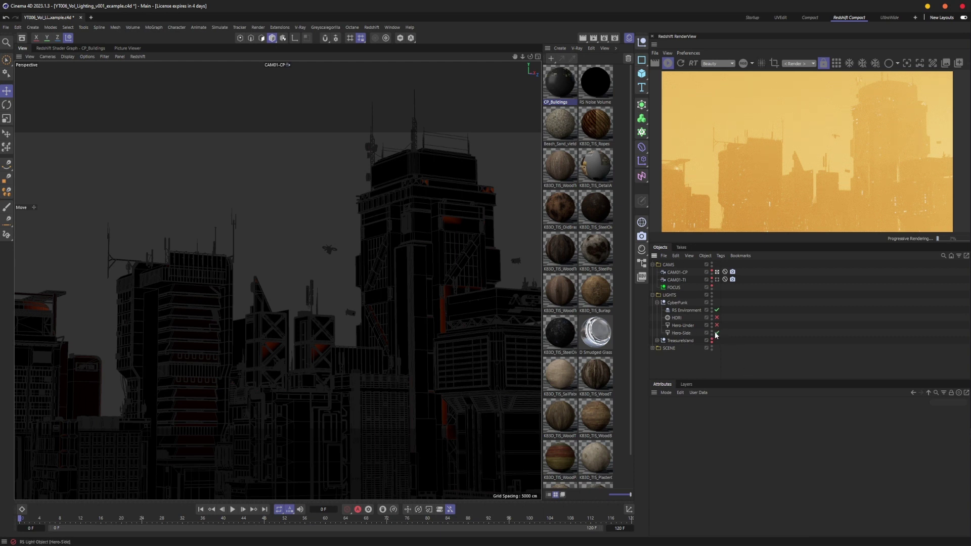
pyautogui.click(688, 310)
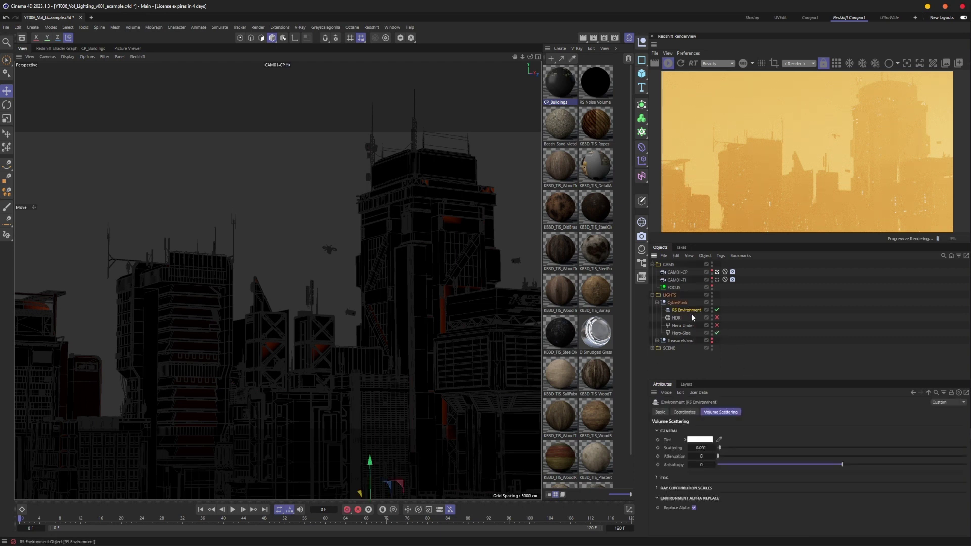
pyautogui.click(782, 357)
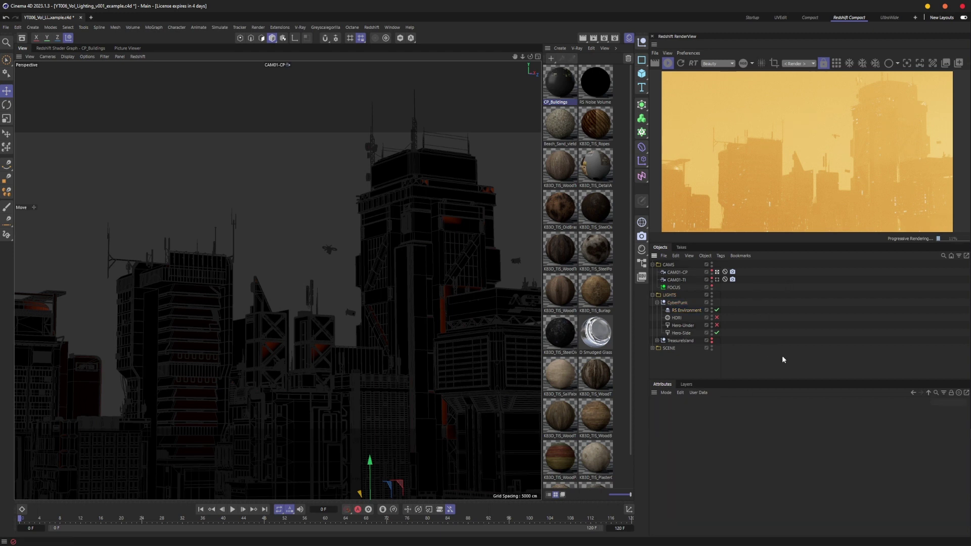
# Stop the interactive preview rendering in the Redshift RenderView.
pyautogui.click(668, 63)
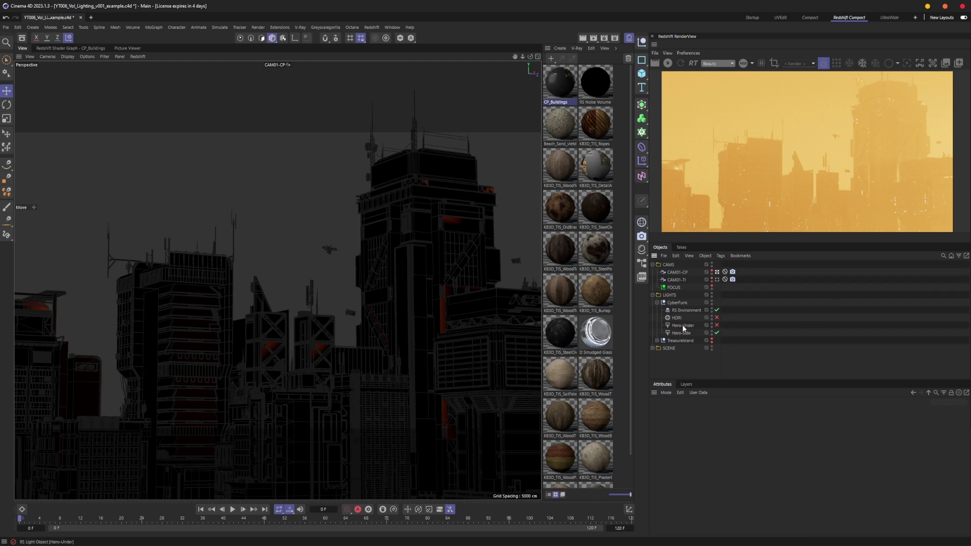
pyautogui.click(683, 310)
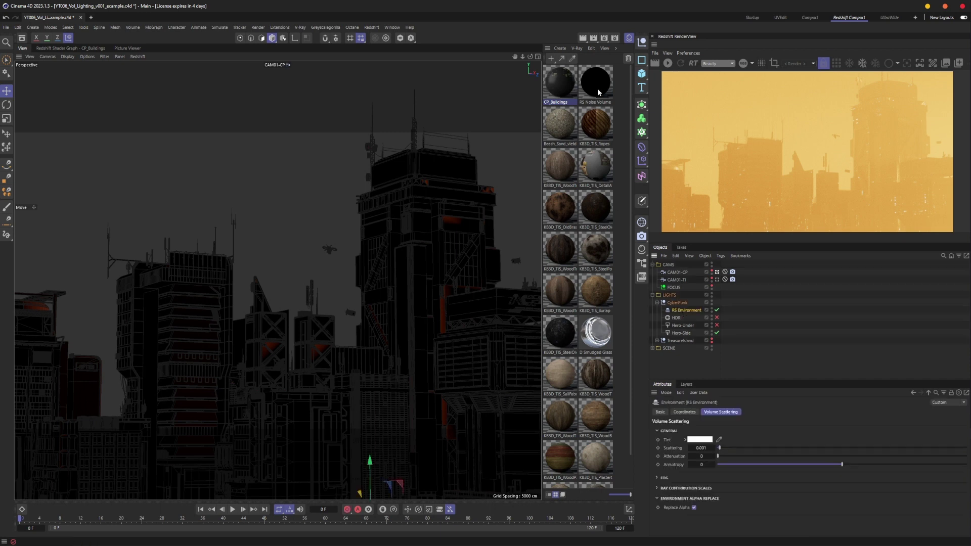
pyautogui.click(751, 345)
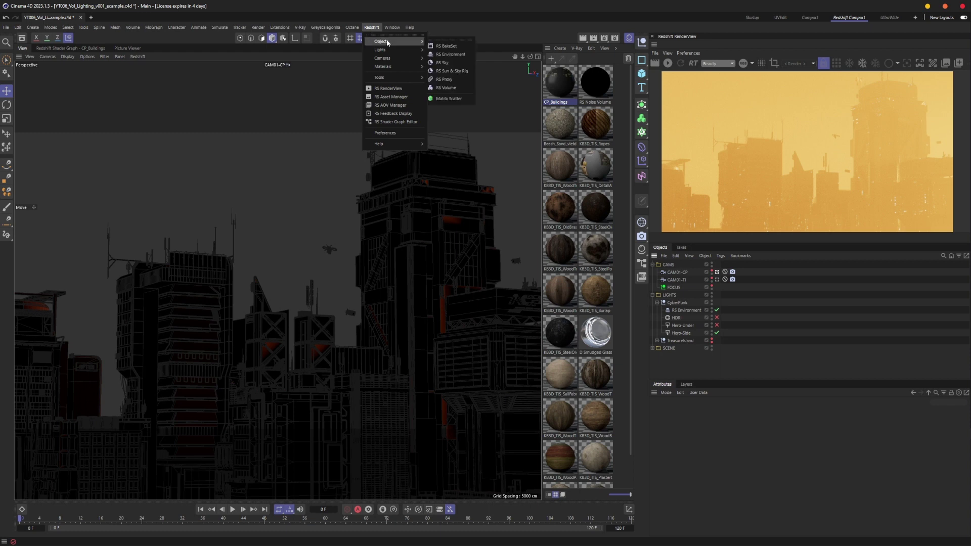
# Create a Redshift Noise Volume utility material and open it in the shader graph.
pyautogui.moveTo(394, 67)
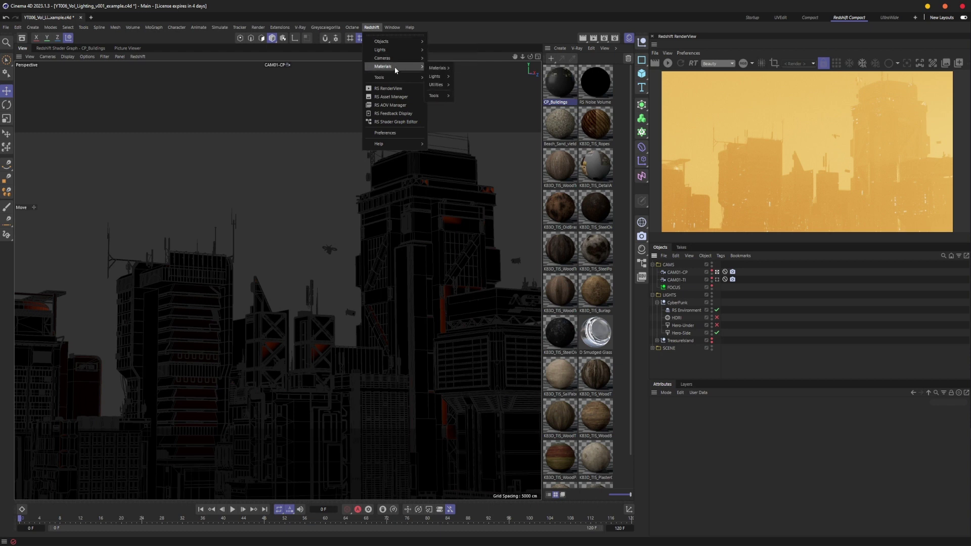
pyautogui.moveTo(436, 85)
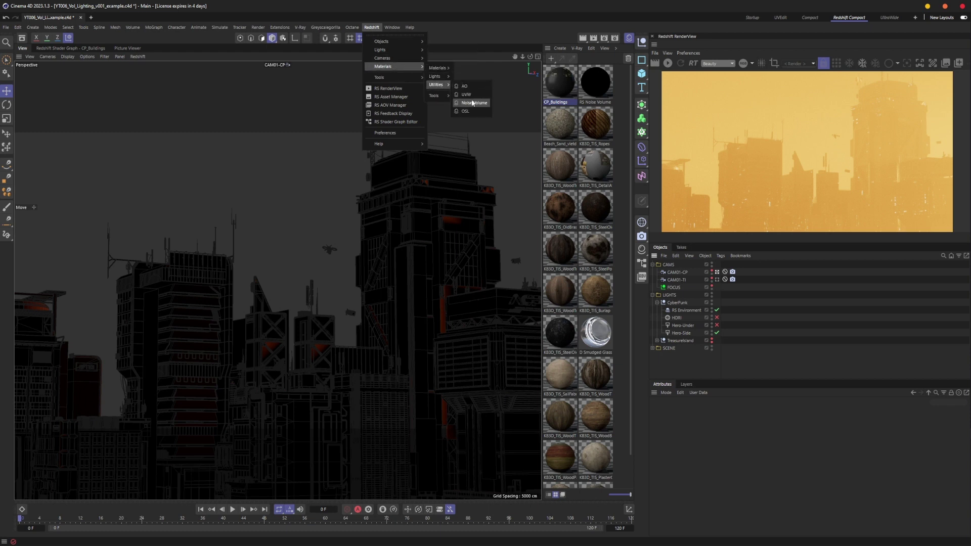
pyautogui.click(478, 104)
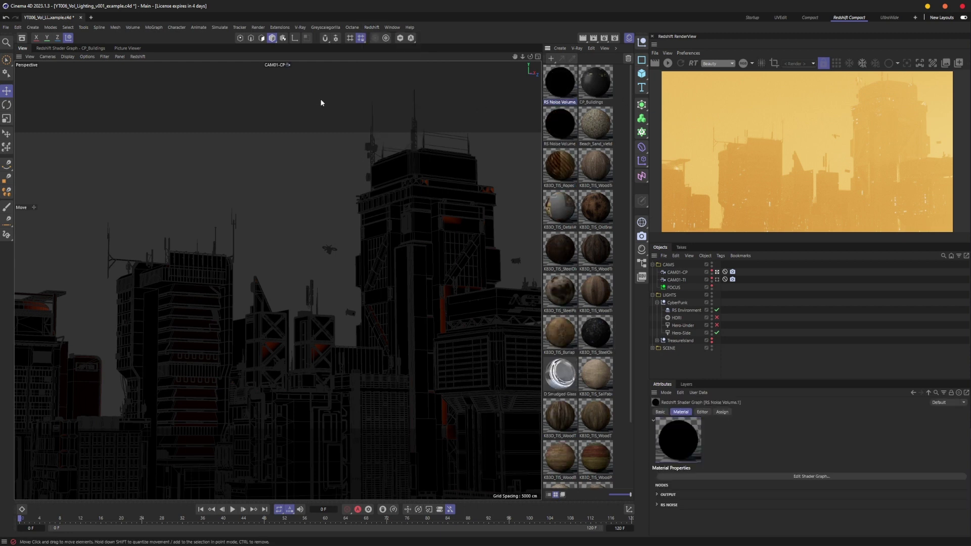
pyautogui.click(69, 48)
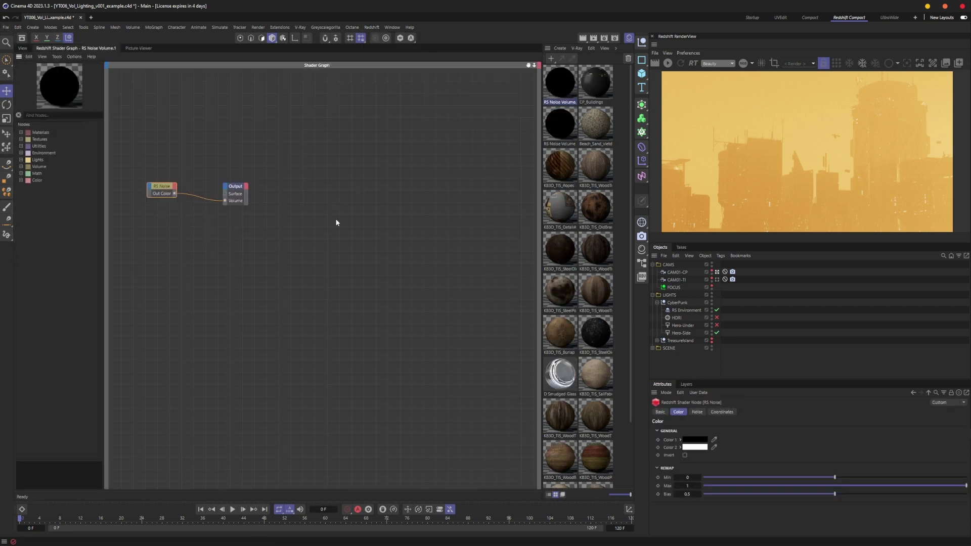
pyautogui.moveTo(336, 212); pyautogui.dragTo(466, 260, button='middle')
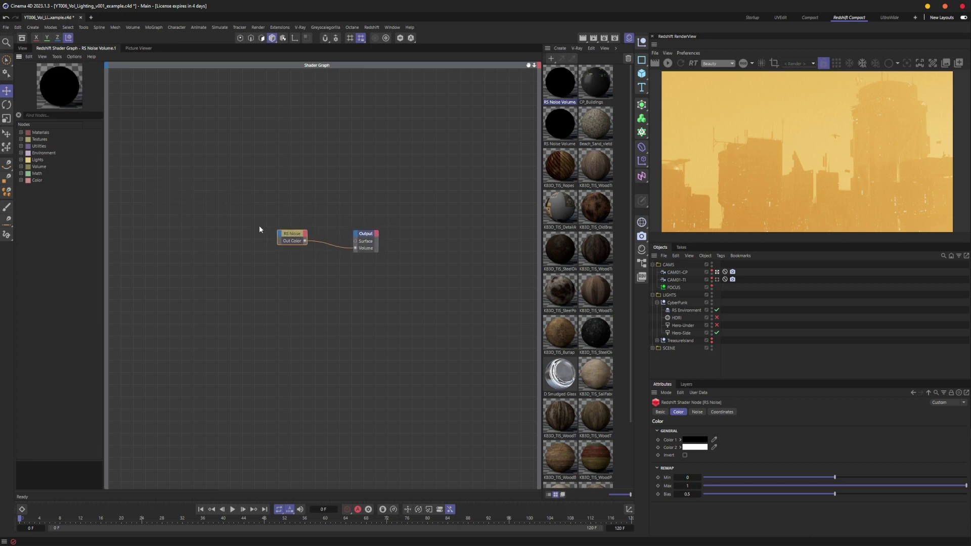
pyautogui.scroll(4, 260, 228)
pyautogui.moveTo(260, 227); pyautogui.dragTo(252, 254, button='middle')
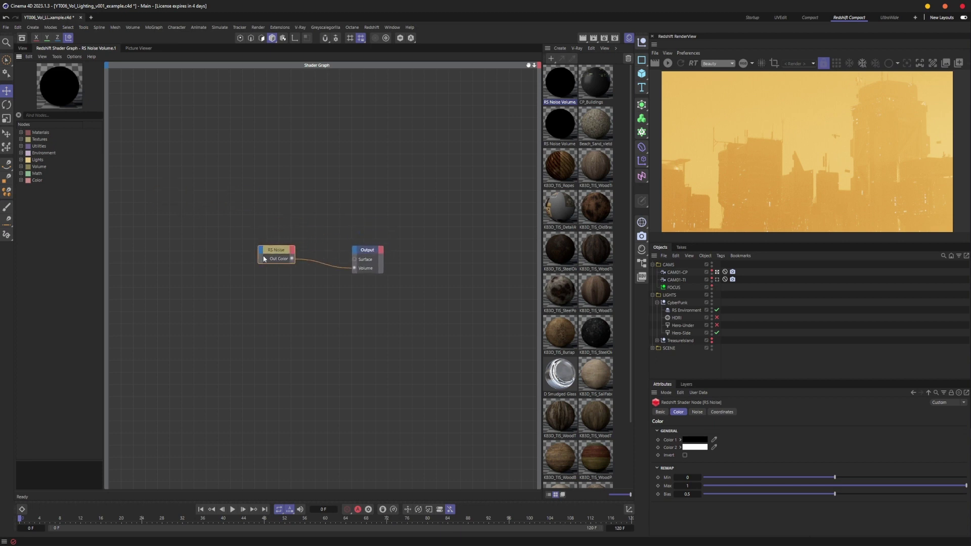
# Replace the RS Noise node in the new Noise Volume material with a Maxon Noise node.
pyautogui.moveTo(215, 173); pyautogui.dragTo(305, 315)
pyautogui.press('Delete')
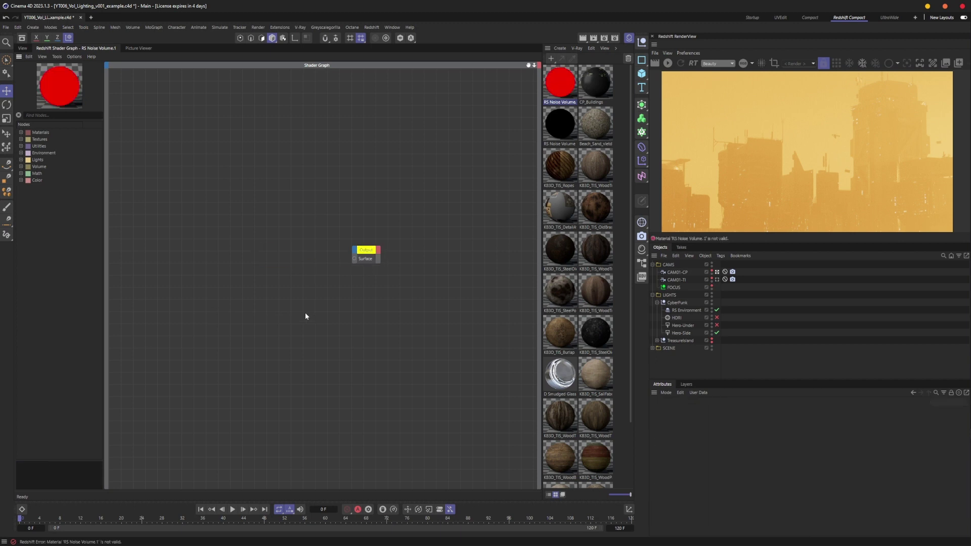
pyautogui.hotkey('shift', 'c')
pyautogui.write('maxon')
pyautogui.press('Return')
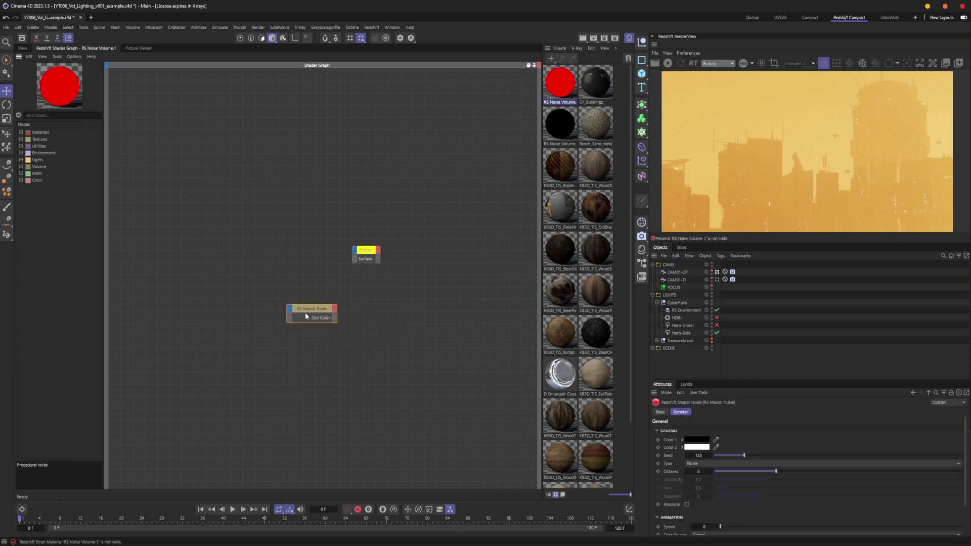
# Connect the Maxon Noise node's Out Color to the Output node's Volume input and tidy the node's placement.
pyautogui.moveTo(310, 310); pyautogui.dragTo(290, 245)
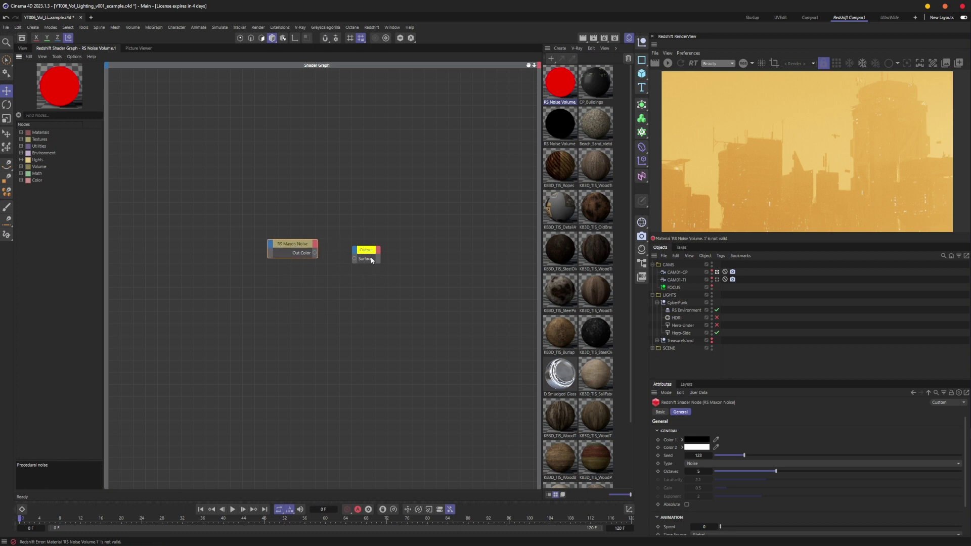
pyautogui.moveTo(315, 253); pyautogui.dragTo(356, 252)
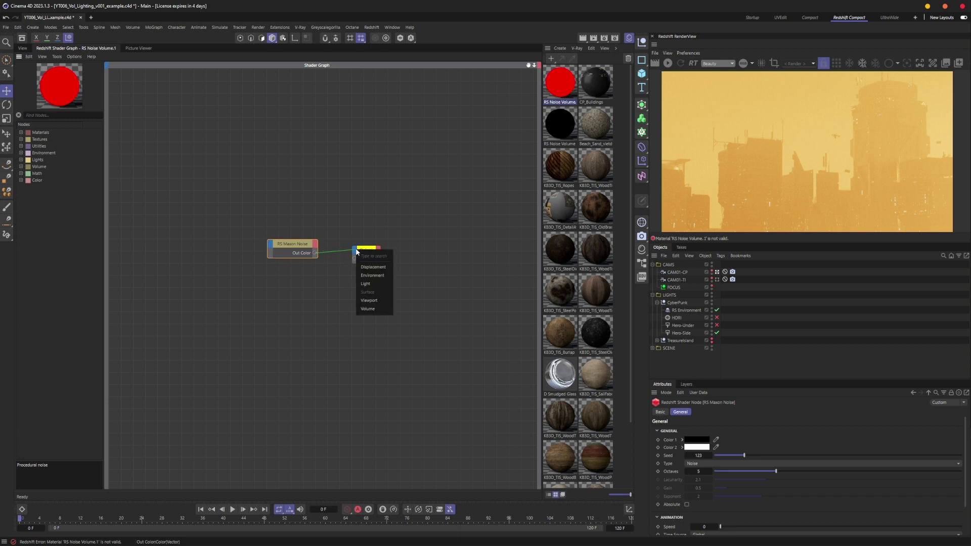
pyautogui.click(370, 310)
pyautogui.moveTo(297, 246); pyautogui.dragTo(288, 257)
pyautogui.moveTo(257, 227); pyautogui.dragTo(299, 285)
pyautogui.click(490, 397)
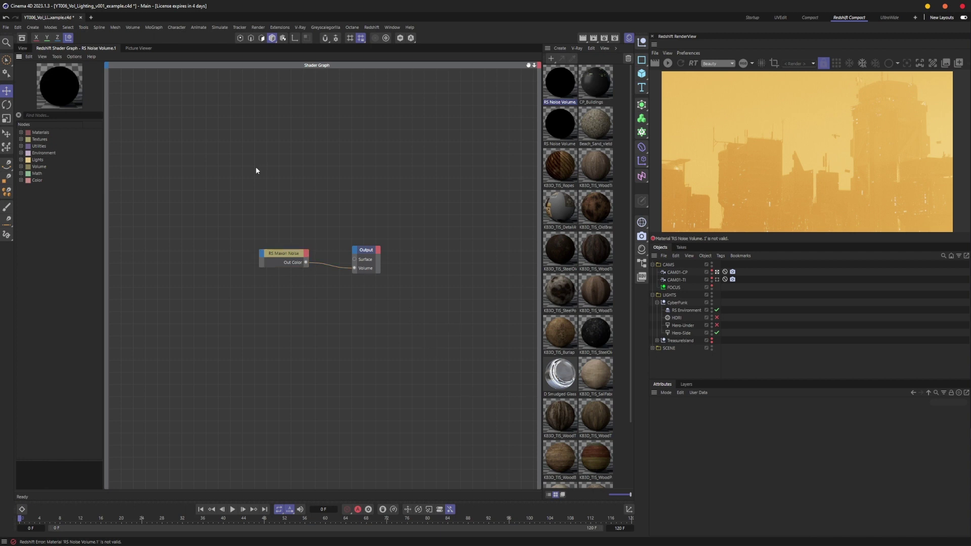
# Examine the new Maxon Noise node's general settings and its available noise types.
pyautogui.click(281, 254)
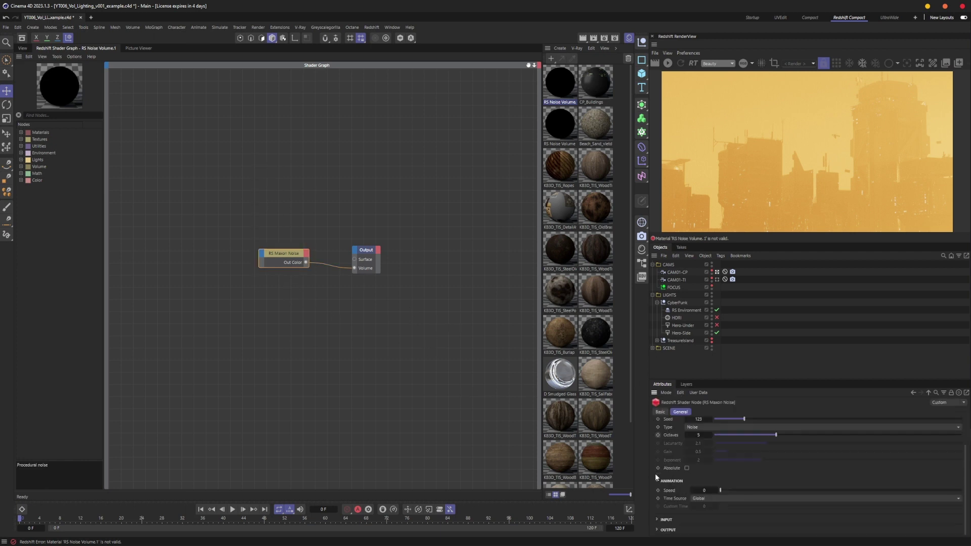
pyautogui.scroll(-2, 661, 472)
pyautogui.click(718, 427)
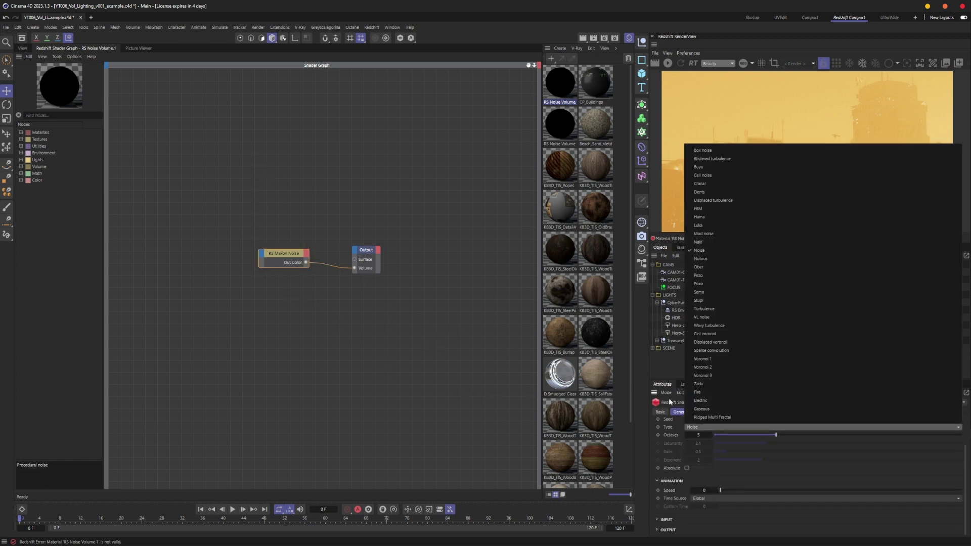
pyautogui.click(673, 476)
pyautogui.scroll(2, 675, 496)
pyautogui.scroll(-2, 675, 496)
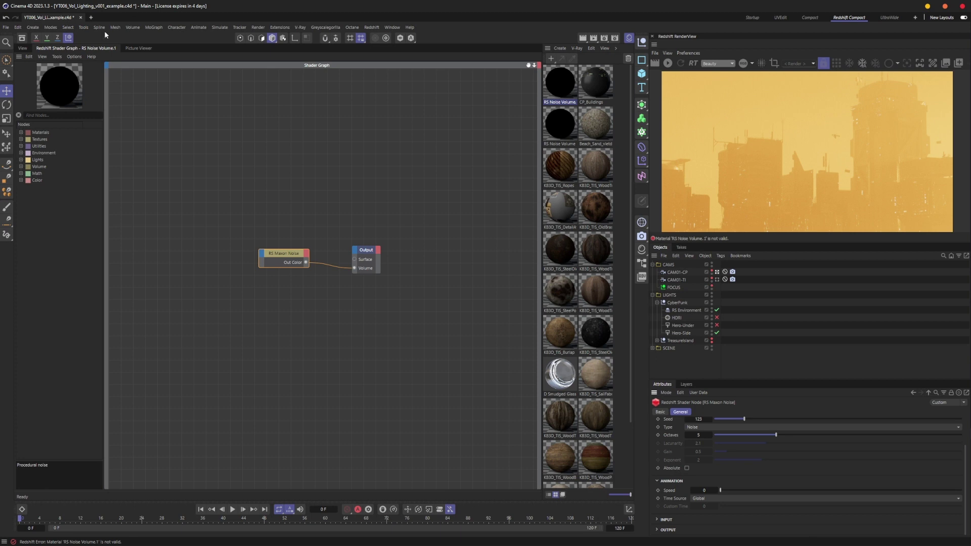
# Delete the newly made noise volume material and bring up the Maxon Noise node of the existing RS Noise Volume material.
pyautogui.click(565, 87)
pyautogui.press('Delete')
pyautogui.click(566, 82)
pyautogui.click(589, 87)
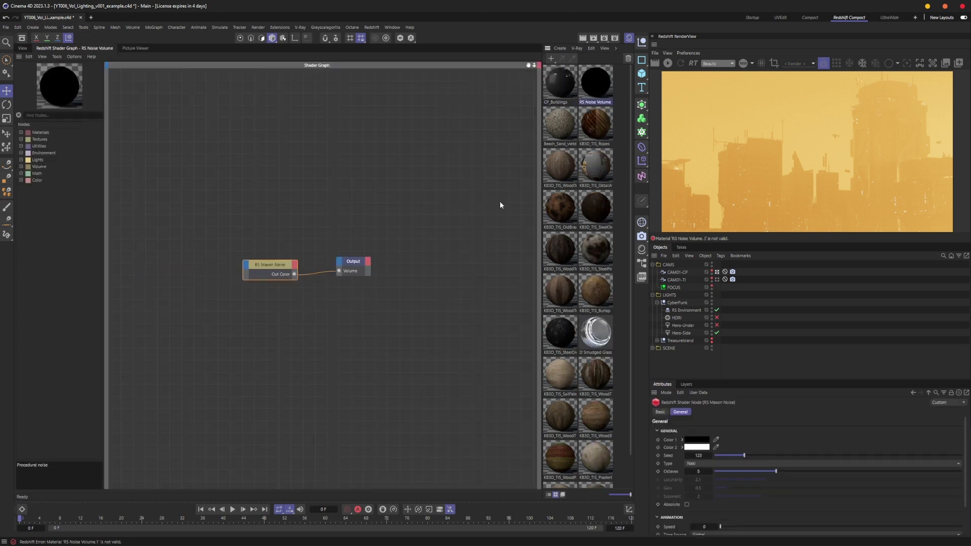
pyautogui.click(270, 265)
pyautogui.click(269, 269)
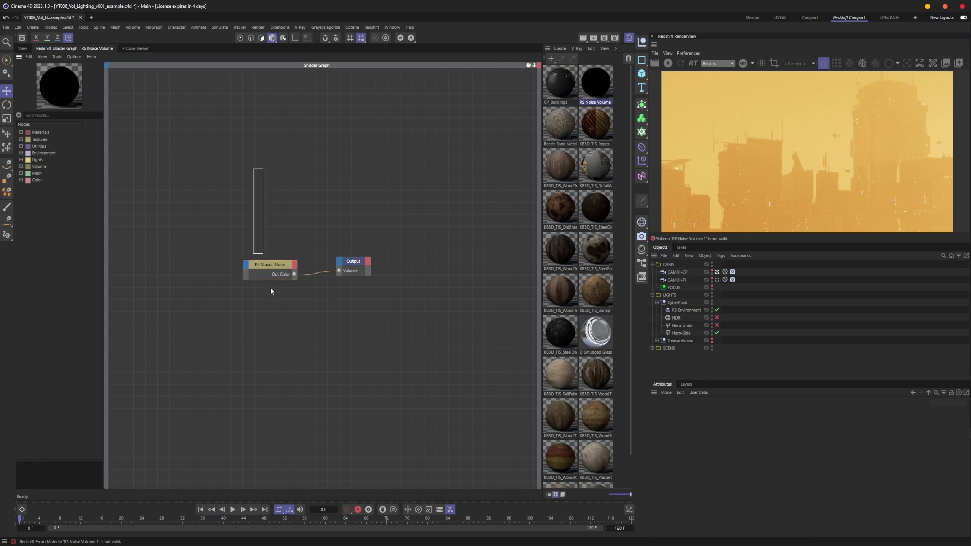
# Examine the Maxon Noise node's noise type, expanding its Input and Output groups to review source, scale, clip, brightness and contrast.
pyautogui.click(705, 463)
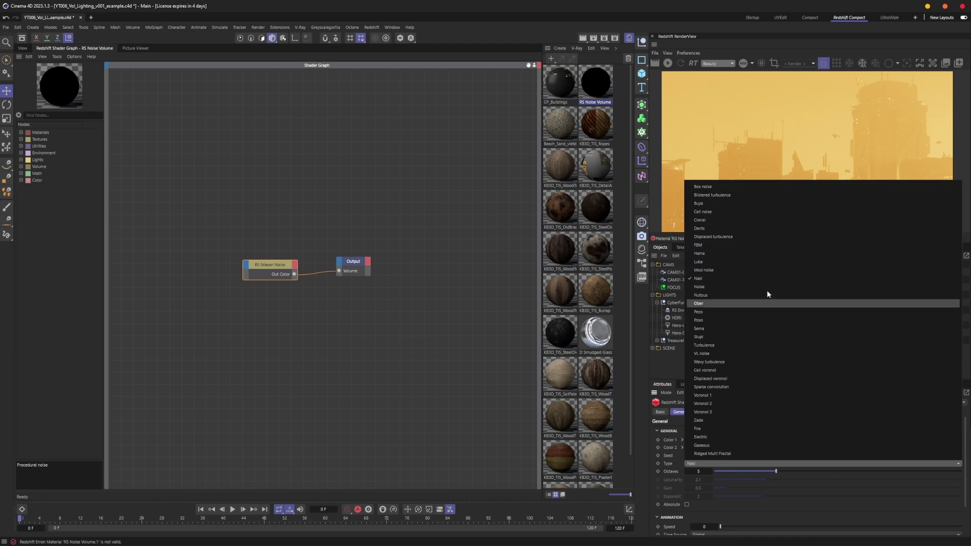
pyautogui.click(676, 370)
pyautogui.scroll(-3, 678, 467)
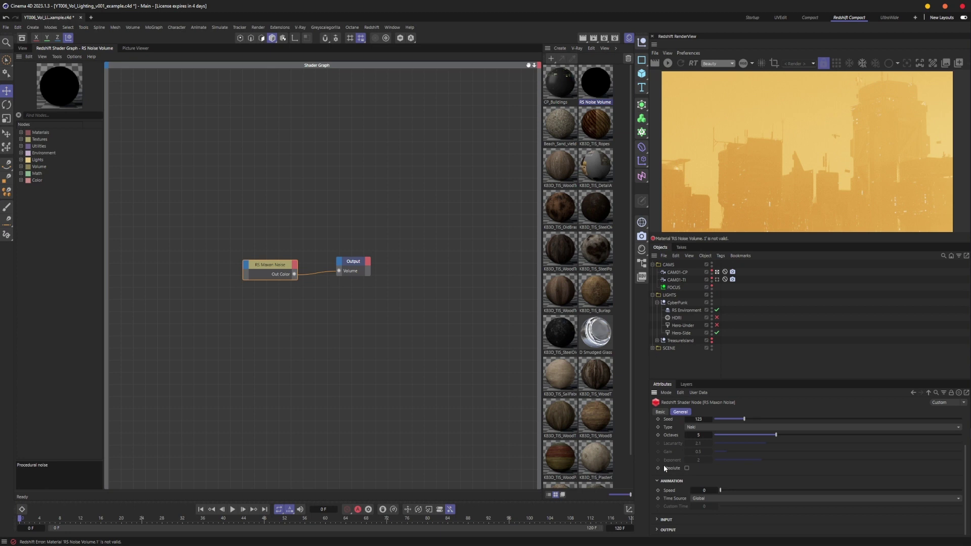
pyautogui.click(667, 520)
pyautogui.scroll(-3, 665, 468)
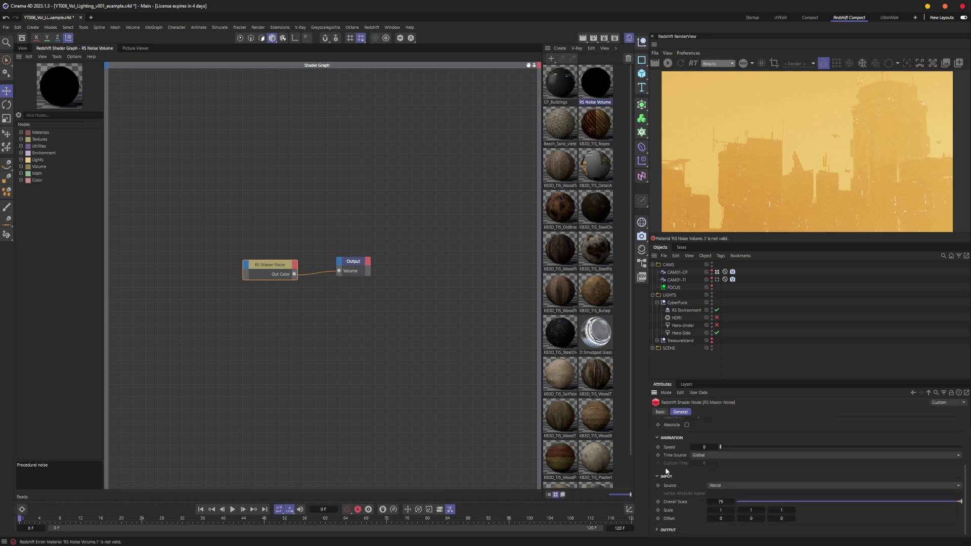
pyautogui.click(667, 529)
pyautogui.scroll(-3, 672, 485)
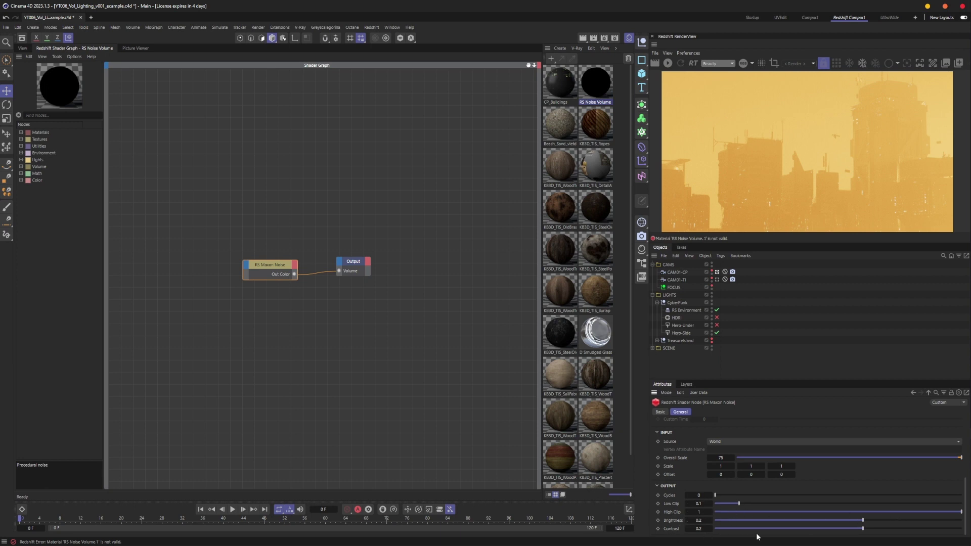
pyautogui.scroll(3, 669, 492)
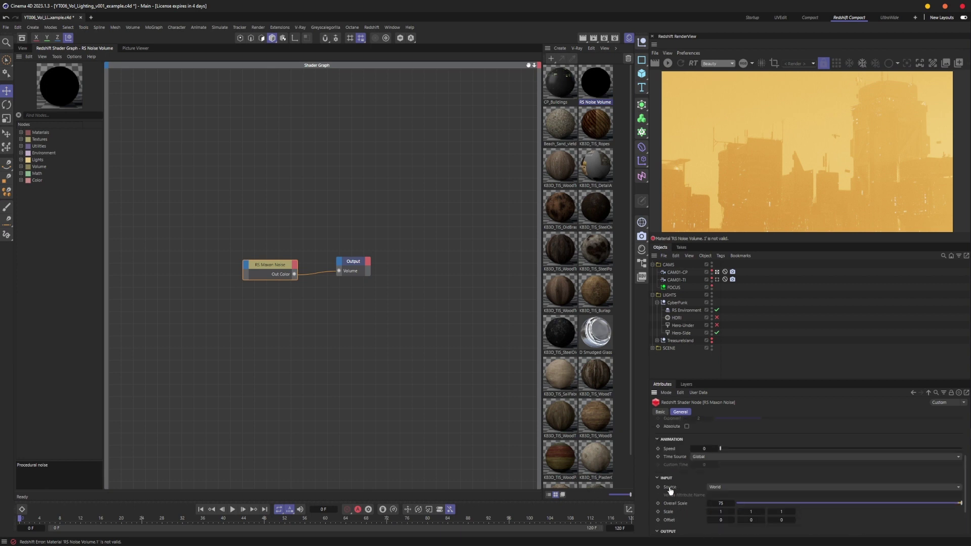
# Assign the RS Noise Volume material to the RS Environment object in the CyberPunk light group.
pyautogui.scroll(4, 666, 489)
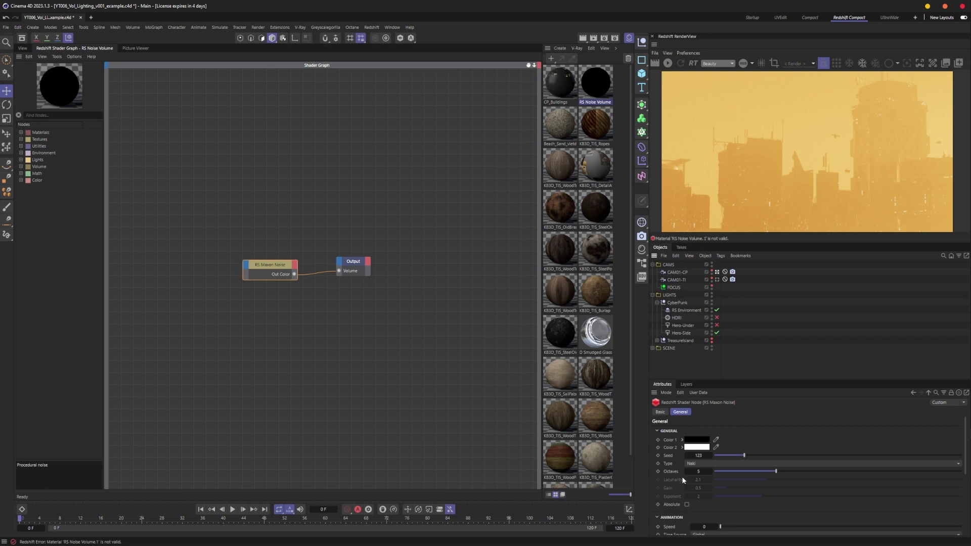
pyautogui.click(597, 87)
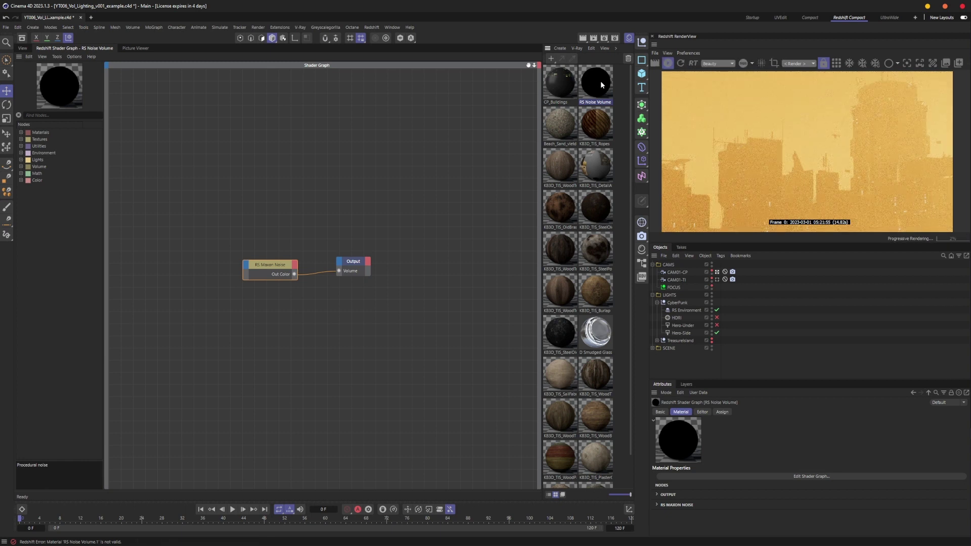
pyautogui.moveTo(601, 84); pyautogui.dragTo(688, 310)
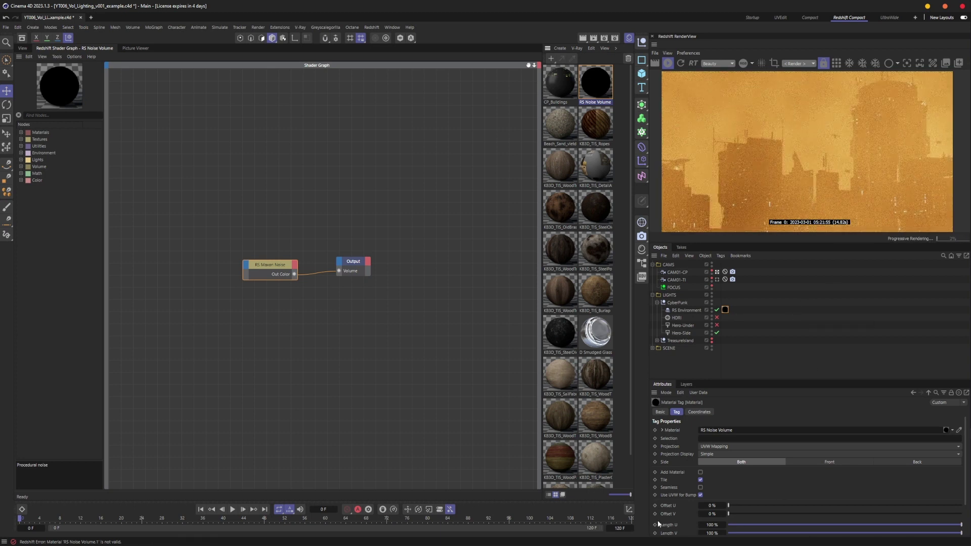
# Raise the Maxon Noise node's Low Clip to 0.295 and then to 0.494.
pyautogui.click(270, 266)
pyautogui.scroll(-5, 661, 498)
pyautogui.moveTo(739, 503); pyautogui.dragTo(787, 502)
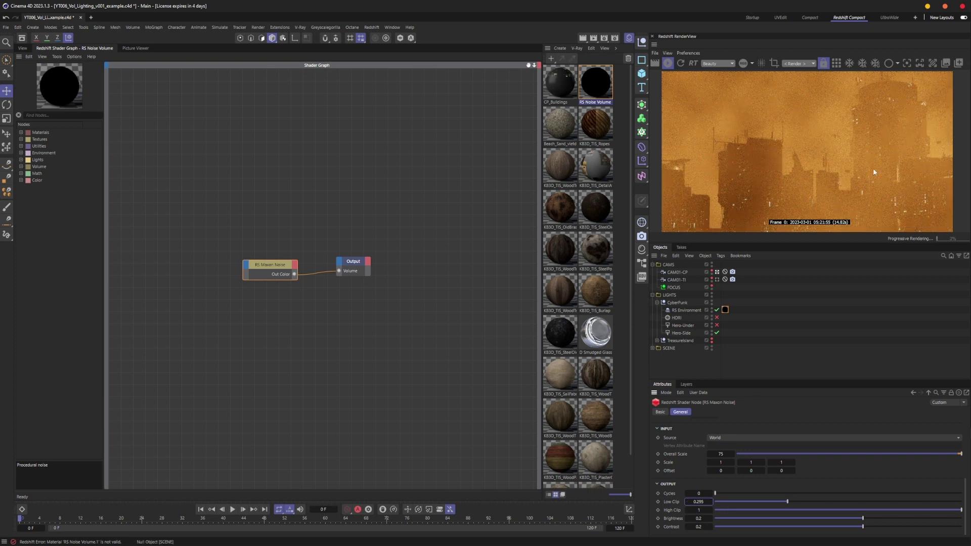
pyautogui.moveTo(815, 502); pyautogui.dragTo(837, 503)
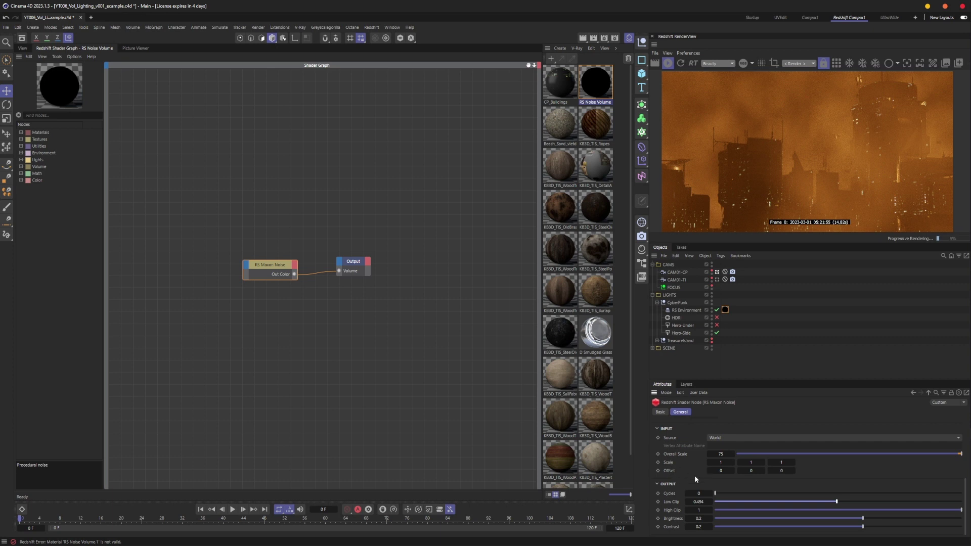
# Review the noise's available Source options, keep World, and undo the Low Clip changes.
pyautogui.scroll(3, 692, 477)
pyautogui.click(730, 482)
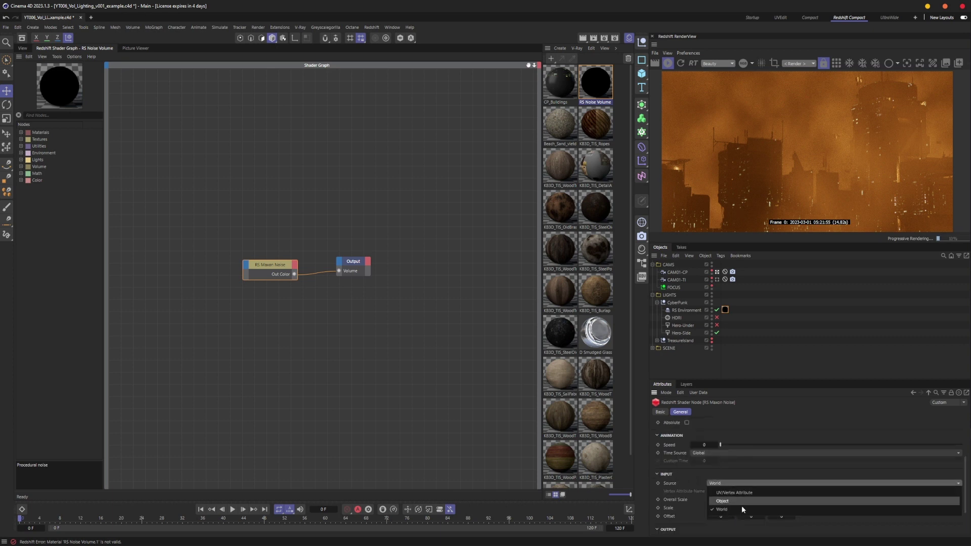
pyautogui.click(702, 472)
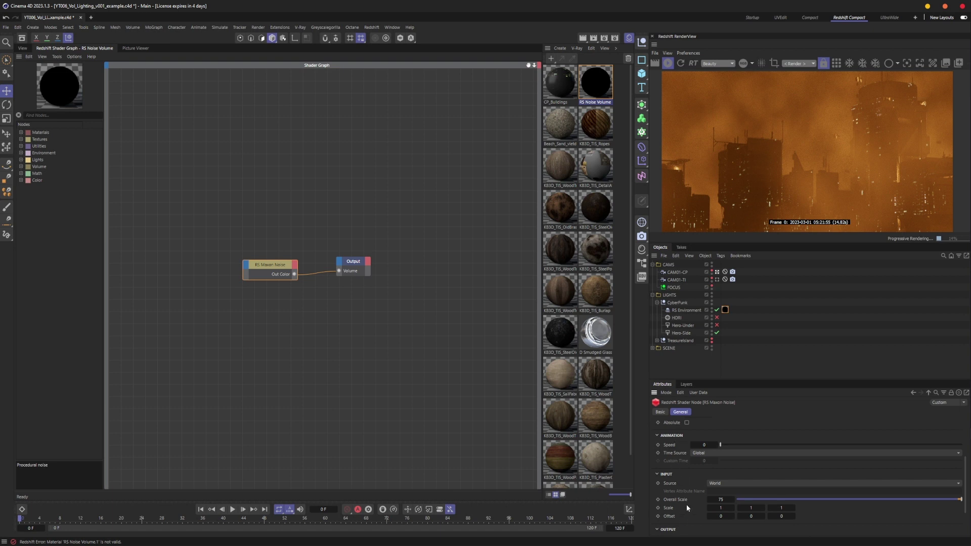
pyautogui.scroll(-2, 686, 507)
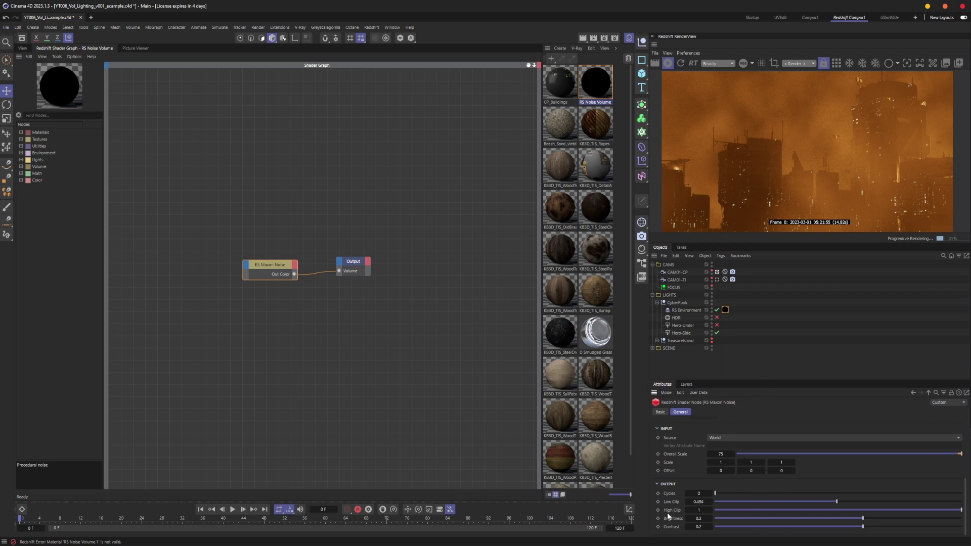
pyautogui.hotkey('ctrl', 'z')
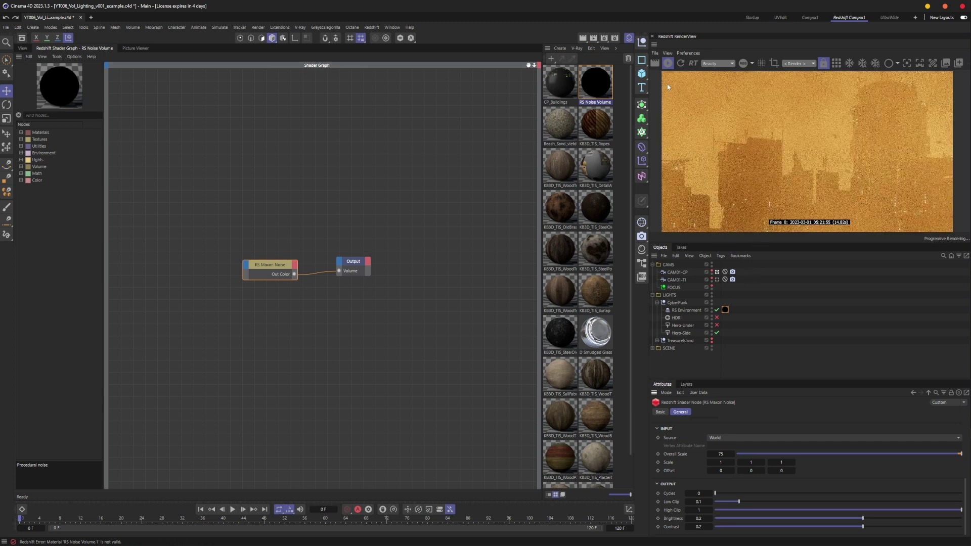
# Stop the live render and switch from the shader graph to the 3D viewport.
pyautogui.click(668, 64)
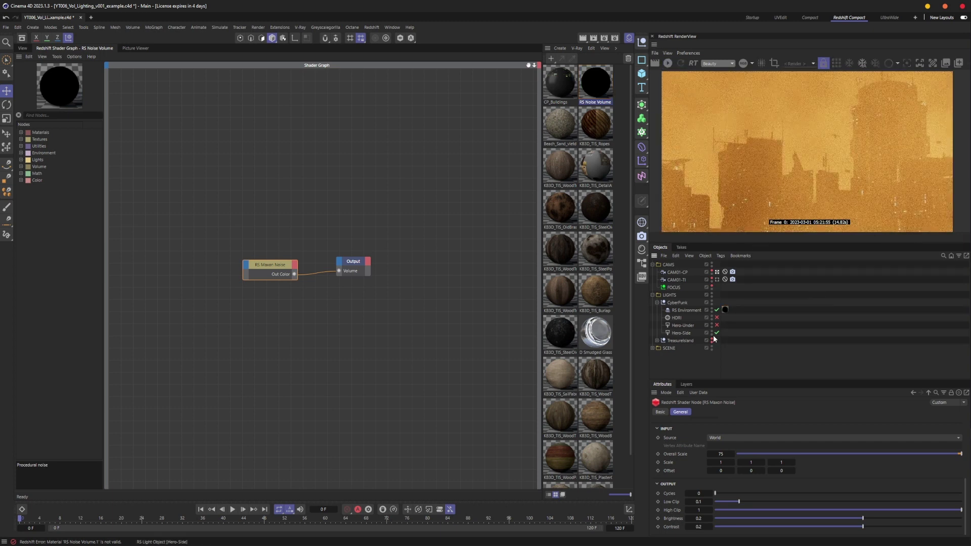
pyautogui.click(23, 48)
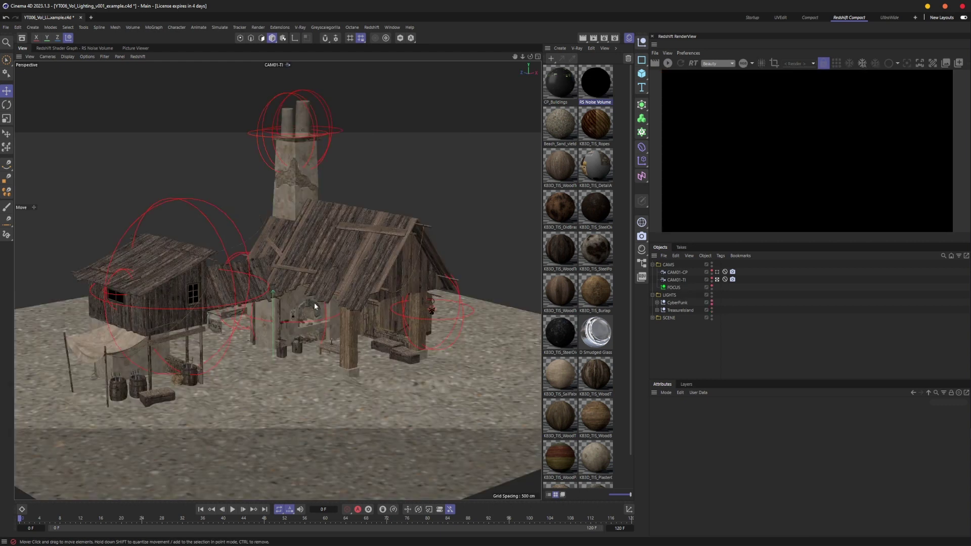
# Show a free perspective view beside the camera view and select the point light at the lantern under the main house's porch.
pyautogui.middleClick(324, 305)
pyautogui.moveTo(418, 290)
pyautogui.keyDown('alt'); pyautogui.mouseDown()
pyautogui.moveTo(357, 332)
pyautogui.moveTo(408, 300)
pyautogui.mouseUp(); pyautogui.keyUp('alt')
pyautogui.keyDown('alt'); pyautogui.moveTo(407, 300); pyautogui.dragTo(439, 285, button='right'); pyautogui.keyUp('alt')
pyautogui.keyDown('alt'); pyautogui.moveTo(445, 288); pyautogui.dragTo(411, 241); pyautogui.keyUp('alt')
pyautogui.keyDown('alt'); pyautogui.moveTo(448, 273); pyautogui.dragTo(411, 281, button='right'); pyautogui.keyUp('alt')
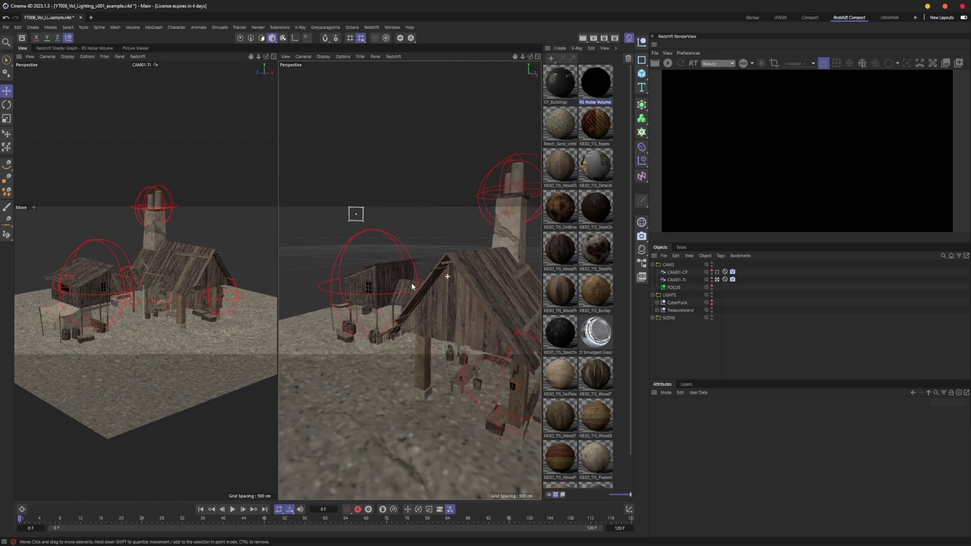
pyautogui.keyDown('alt'); pyautogui.moveTo(409, 280); pyautogui.dragTo(388, 218); pyautogui.keyUp('alt')
pyautogui.keyDown('alt'); pyautogui.moveTo(420, 256); pyautogui.dragTo(375, 249); pyautogui.keyUp('alt')
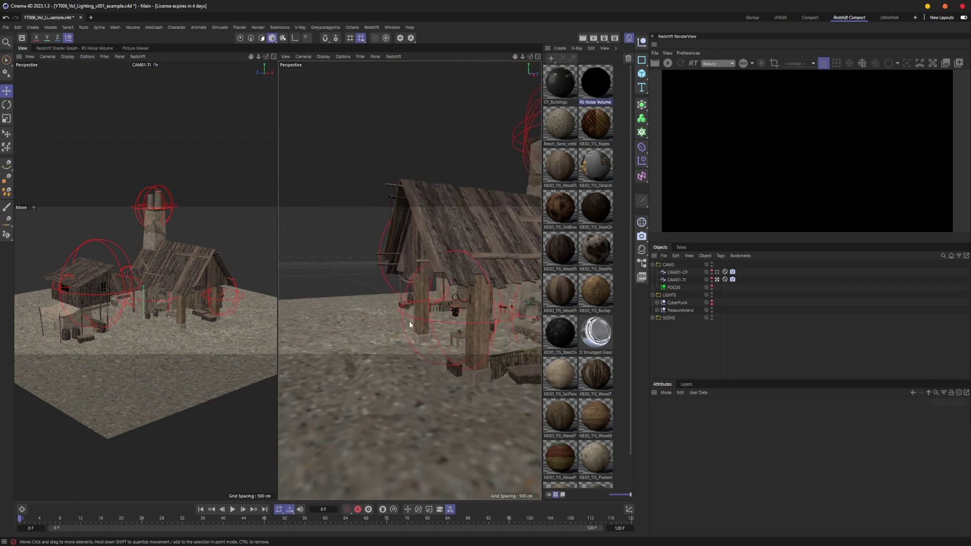
pyautogui.keyDown('alt'); pyautogui.moveTo(410, 322); pyautogui.dragTo(394, 306); pyautogui.keyUp('alt')
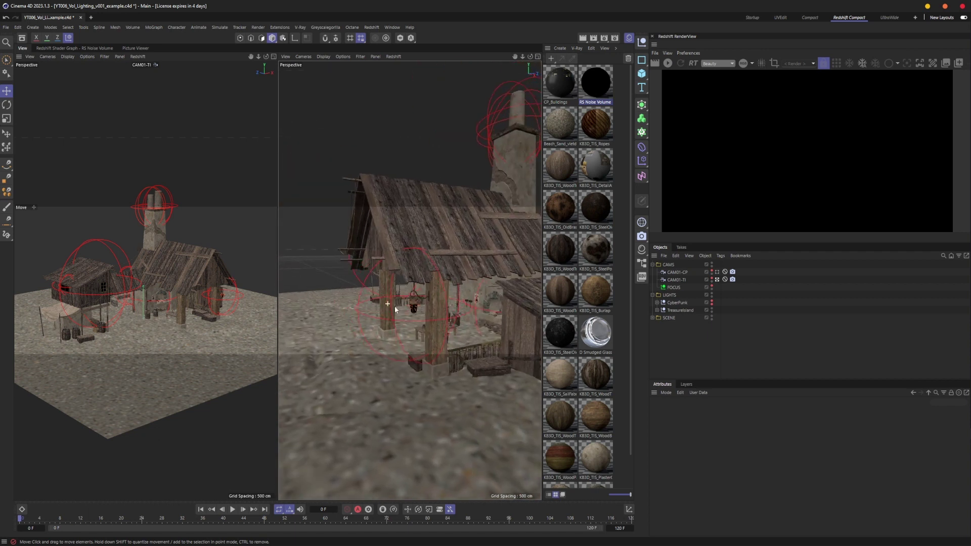
pyautogui.click(413, 298)
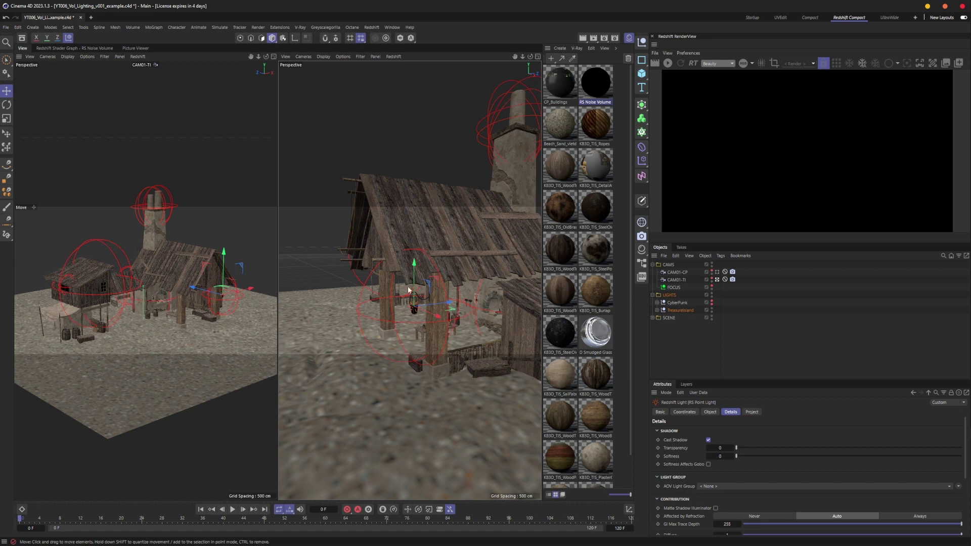
# Examine the selected porch light's placement and reach around the main house from several angles.
pyautogui.keyDown('alt'); pyautogui.moveTo(407, 290); pyautogui.dragTo(442, 314); pyautogui.keyUp('alt')
pyautogui.keyDown('alt'); pyautogui.moveTo(413, 317); pyautogui.dragTo(411, 283, button='middle'); pyautogui.keyUp('alt')
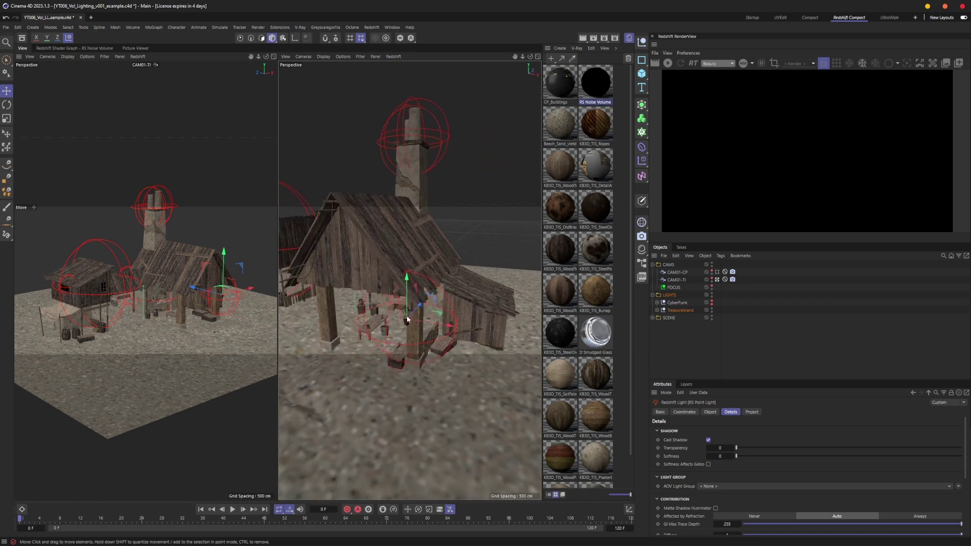
pyautogui.keyDown('alt'); pyautogui.moveTo(407, 319); pyautogui.dragTo(416, 306, button='right'); pyautogui.keyUp('alt')
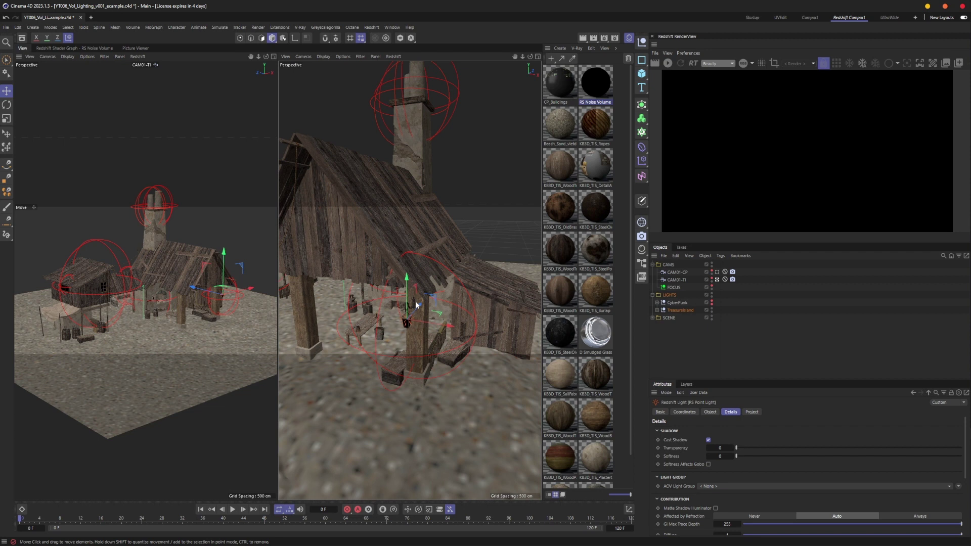
pyautogui.keyDown('alt'); pyautogui.moveTo(406, 249); pyautogui.dragTo(376, 261); pyautogui.keyUp('alt')
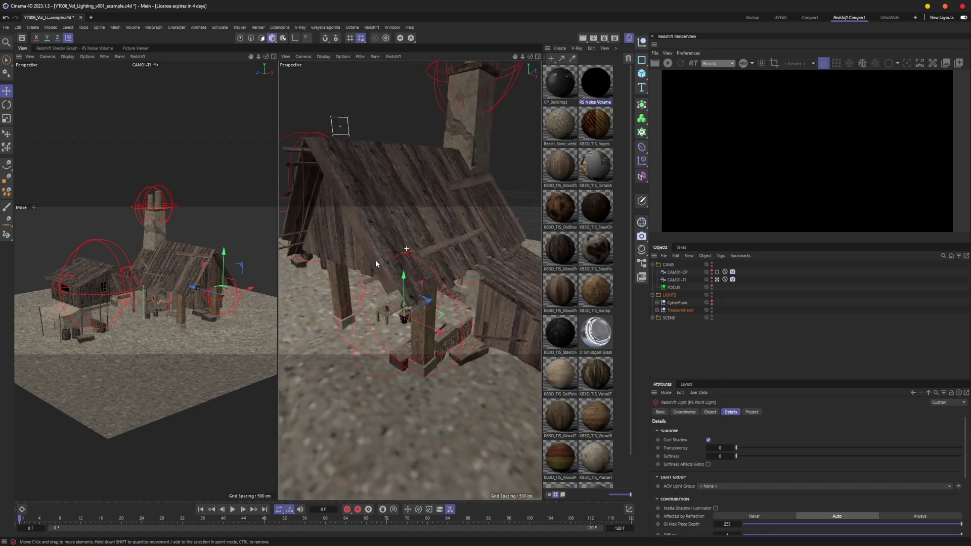
pyautogui.keyDown('alt'); pyautogui.moveTo(375, 262); pyautogui.dragTo(435, 240, button='right'); pyautogui.keyUp('alt')
pyautogui.keyDown('alt'); pyautogui.moveTo(436, 240); pyautogui.dragTo(441, 225, button='middle'); pyautogui.keyUp('alt')
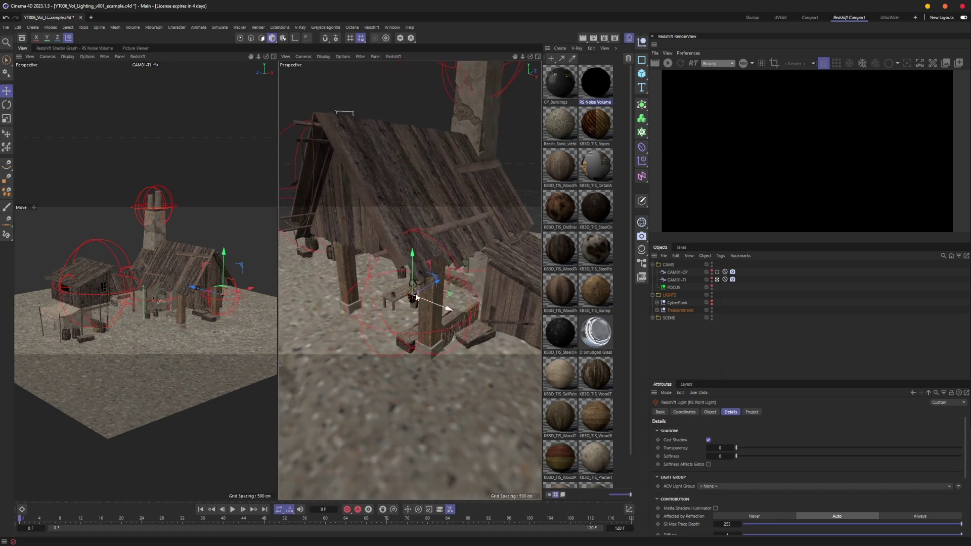
pyautogui.moveTo(417, 278)
pyautogui.keyDown('alt'); pyautogui.mouseDown()
pyautogui.moveTo(433, 275)
pyautogui.moveTo(427, 267)
pyautogui.mouseUp(); pyautogui.keyUp('alt')
pyautogui.keyDown('alt'); pyautogui.moveTo(426, 267); pyautogui.dragTo(405, 268, button='right'); pyautogui.keyUp('alt')
pyautogui.keyDown('alt'); pyautogui.moveTo(405, 268); pyautogui.dragTo(453, 268, button='middle'); pyautogui.keyUp('alt')
# Examine how the remaining point lights are placed around the side hut and the chimney.
pyautogui.keyDown('alt'); pyautogui.moveTo(453, 265); pyautogui.dragTo(492, 281); pyautogui.keyUp('alt')
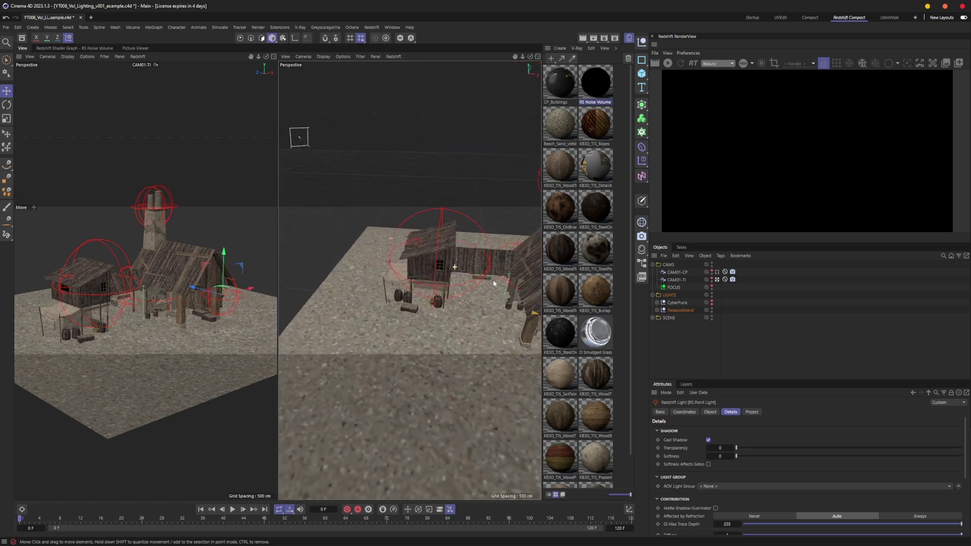
pyautogui.keyDown('alt'); pyautogui.moveTo(492, 281); pyautogui.dragTo(410, 280, button='middle'); pyautogui.keyUp('alt')
pyautogui.keyDown('alt'); pyautogui.moveTo(410, 280); pyautogui.dragTo(475, 265); pyautogui.keyUp('alt')
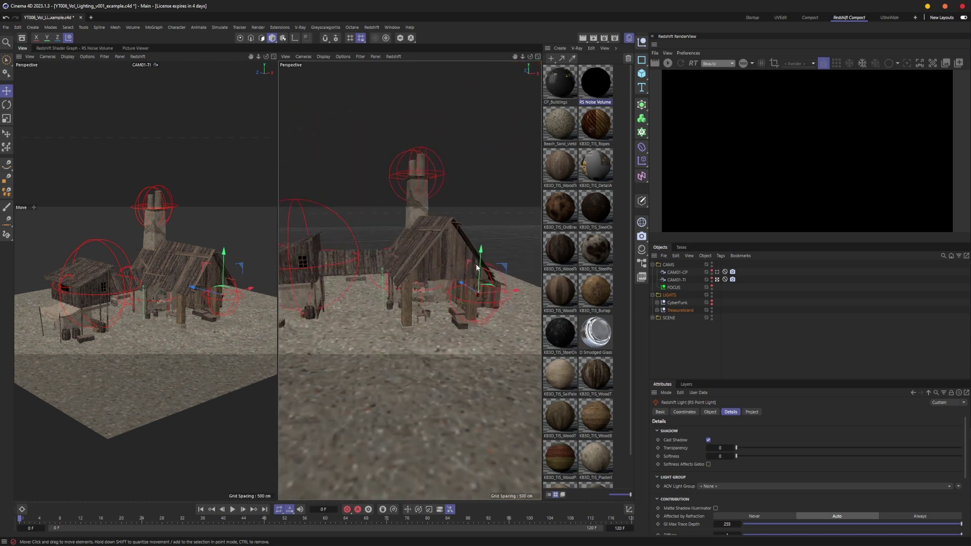
pyautogui.keyDown('alt'); pyautogui.moveTo(473, 293); pyautogui.dragTo(422, 284, button='right'); pyautogui.keyUp('alt')
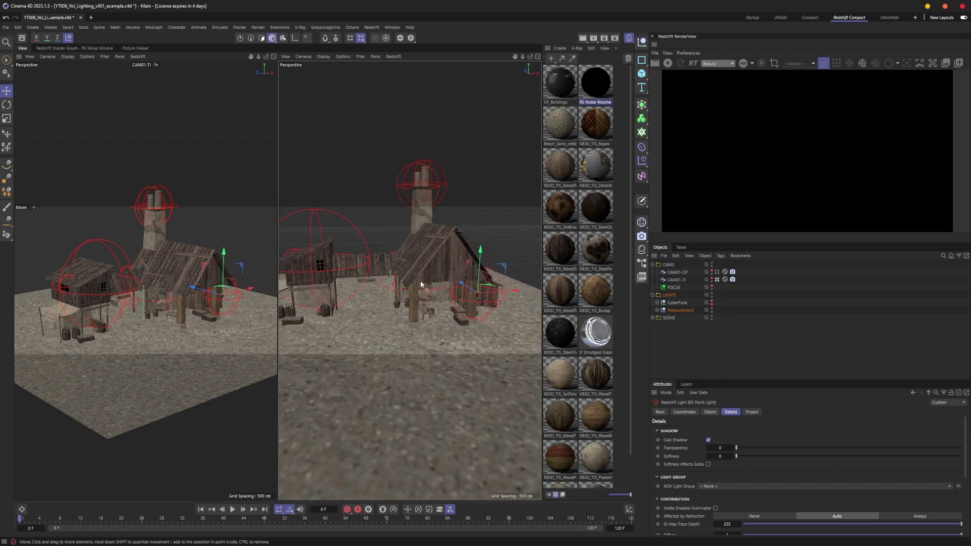
pyautogui.keyDown('alt'); pyautogui.moveTo(422, 283); pyautogui.dragTo(456, 263); pyautogui.keyUp('alt')
pyautogui.keyDown('alt'); pyautogui.moveTo(456, 262); pyautogui.dragTo(426, 301, button='middle'); pyautogui.keyUp('alt')
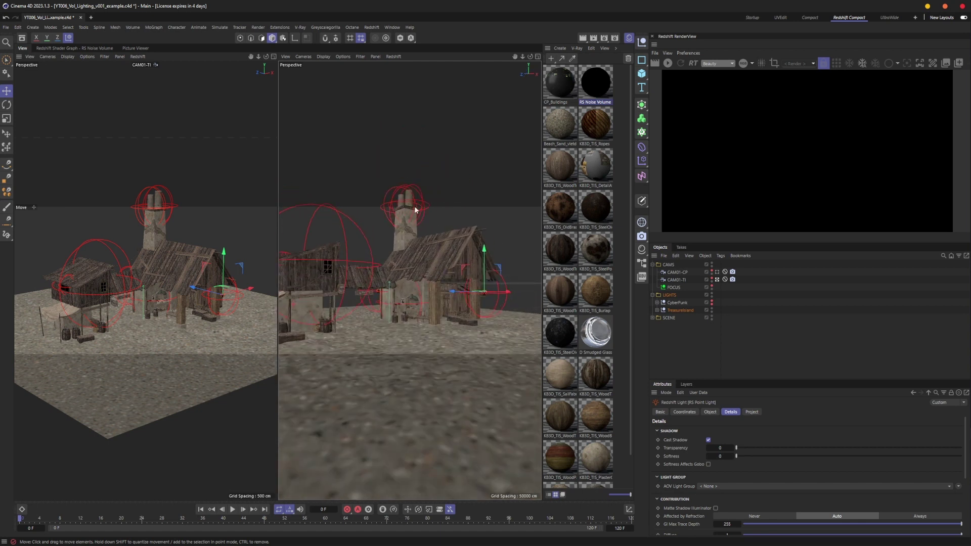
pyautogui.keyDown('alt'); pyautogui.moveTo(414, 208); pyautogui.dragTo(496, 223, button='middle'); pyautogui.keyUp('alt')
pyautogui.keyDown('alt'); pyautogui.moveTo(422, 309); pyautogui.dragTo(465, 287, button='right'); pyautogui.keyUp('alt')
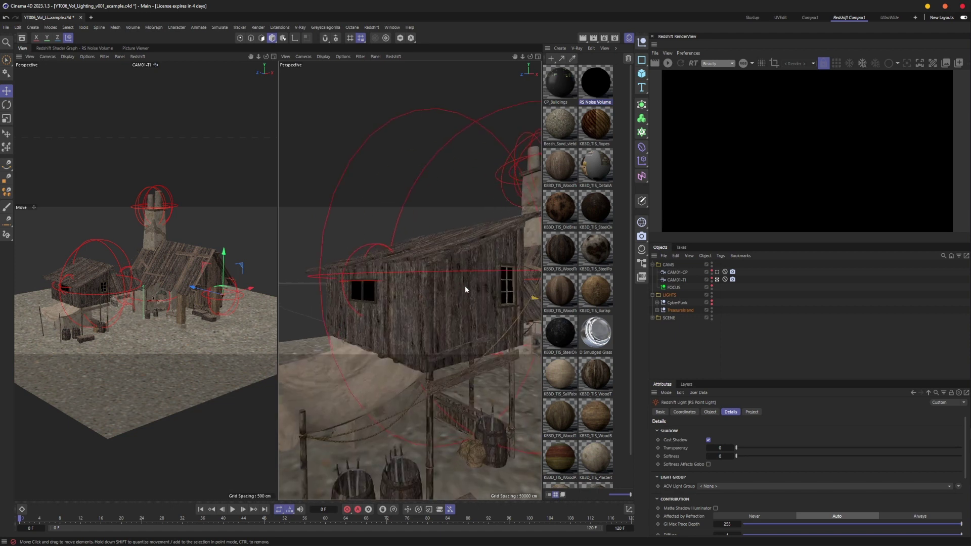
pyautogui.keyDown('alt'); pyautogui.moveTo(465, 286); pyautogui.dragTo(393, 282); pyautogui.keyUp('alt')
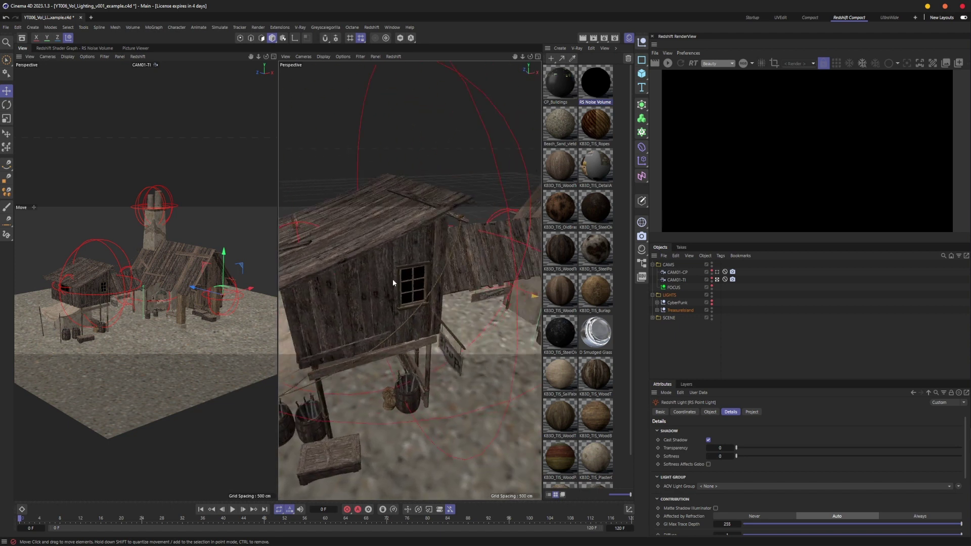
pyautogui.keyDown('alt'); pyautogui.moveTo(428, 283); pyautogui.dragTo(367, 295, button='right'); pyautogui.keyUp('alt')
pyautogui.keyDown('alt'); pyautogui.moveTo(458, 282); pyautogui.dragTo(418, 292, button='middle'); pyautogui.keyUp('alt')
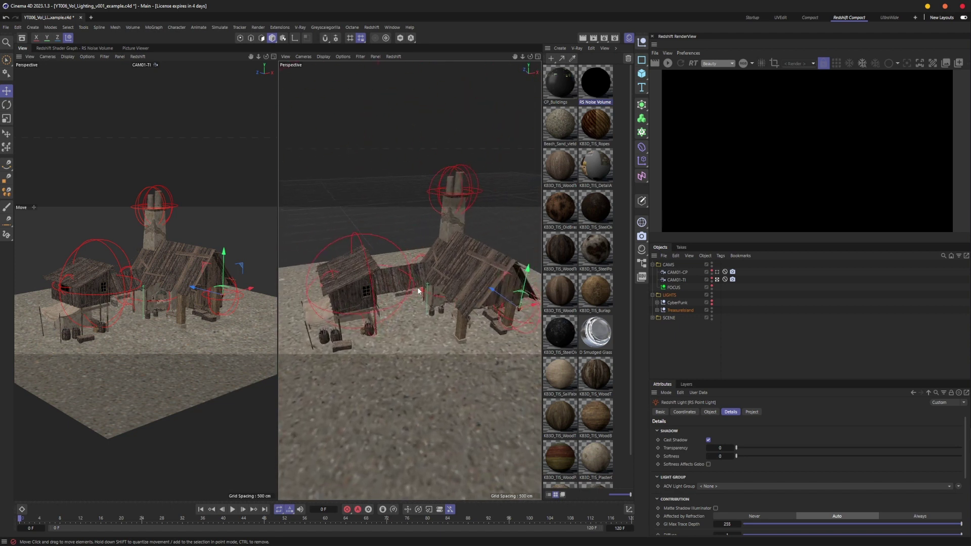
pyautogui.keyDown('alt'); pyautogui.moveTo(418, 292); pyautogui.dragTo(372, 289); pyautogui.keyUp('alt')
# Return to the single CAM01-TI view with nothing selected and start the Redshift live render.
pyautogui.middleClick(253, 287)
pyautogui.click(863, 333)
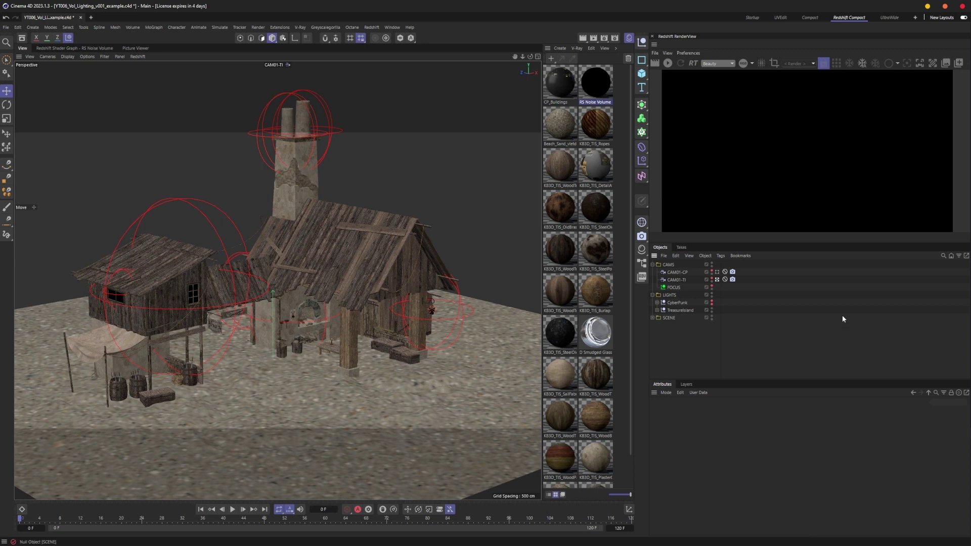
pyautogui.click(666, 64)
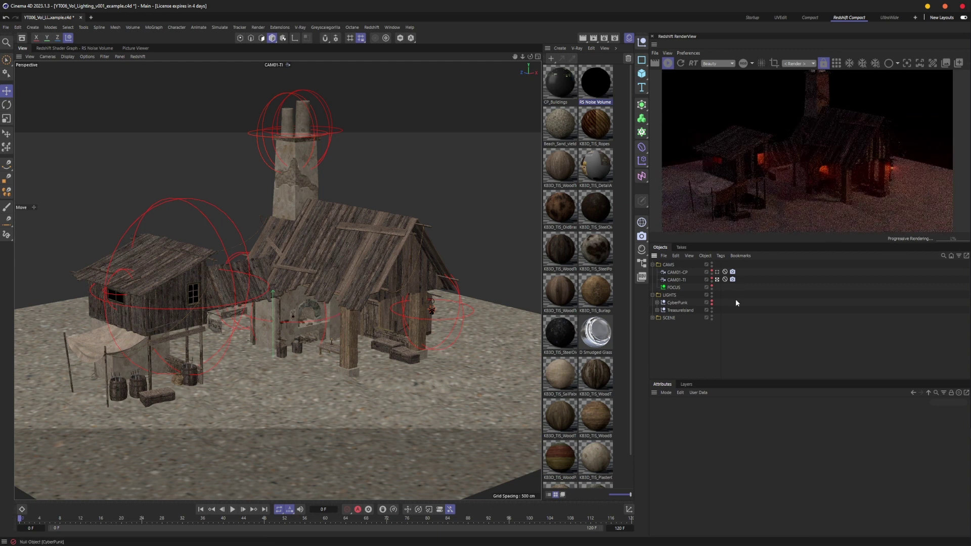
# Expand the TreasureIsland light group and select RS Point Light.6.
pyautogui.click(657, 310)
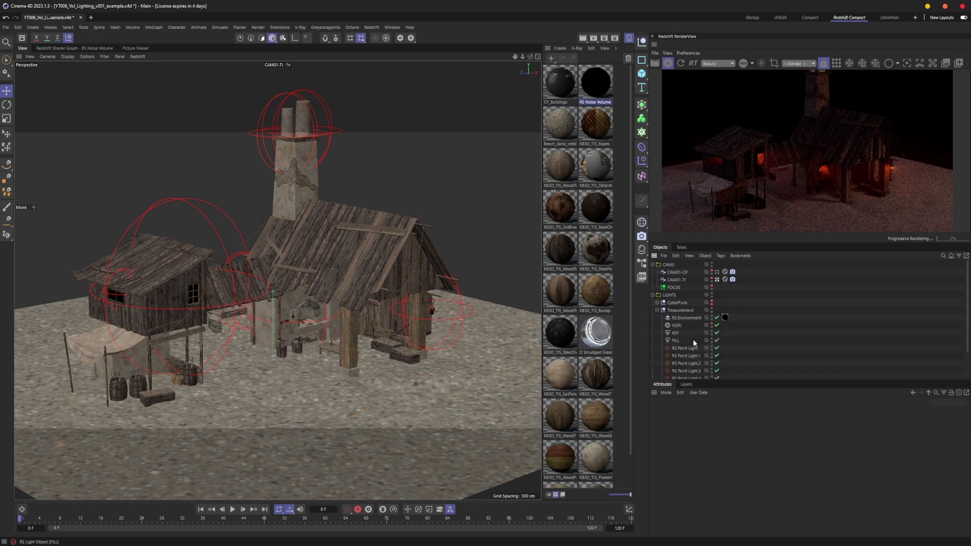
pyautogui.scroll(-2, 692, 341)
pyautogui.click(687, 368)
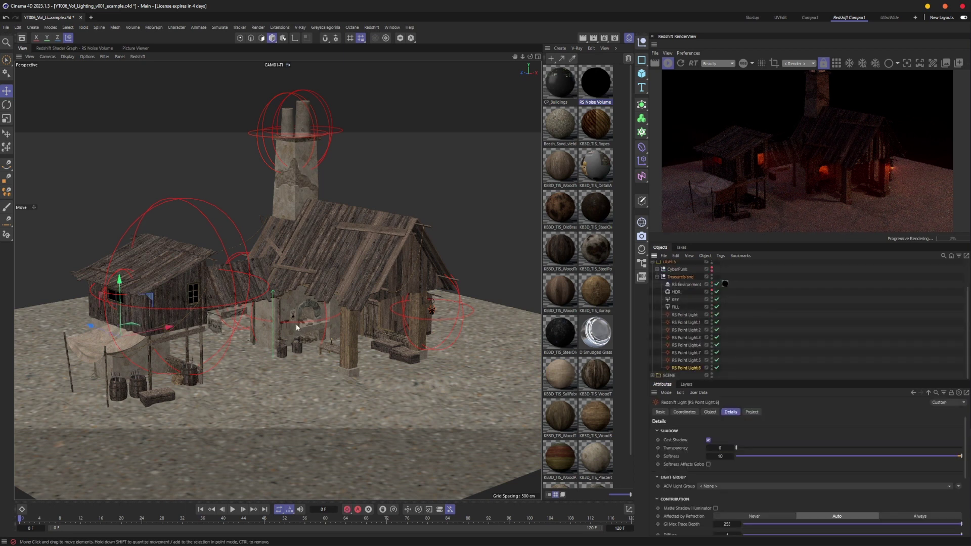
# Select the point light inside the fireplace arch using the free perspective view and inspect its contribution settings down to Volume.
pyautogui.click(311, 321)
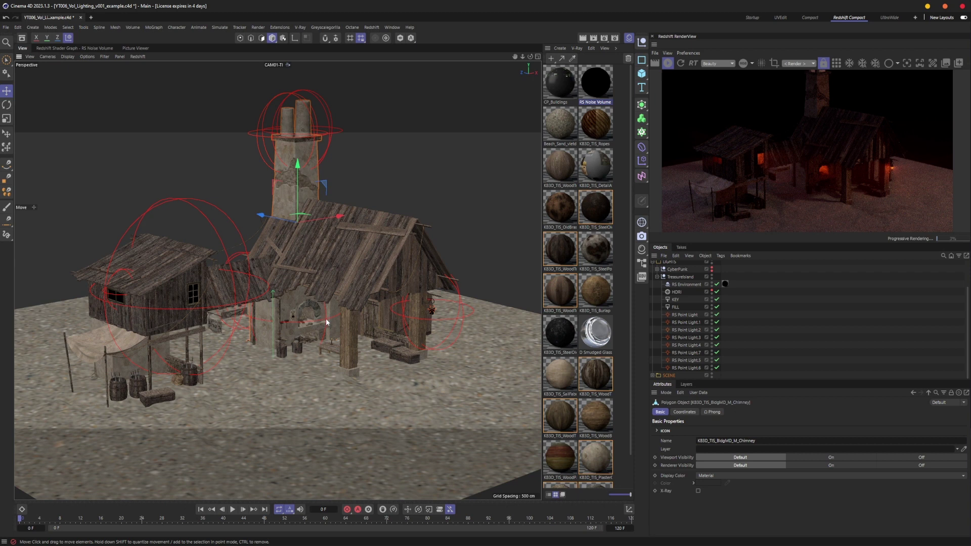
pyautogui.middleClick(319, 323)
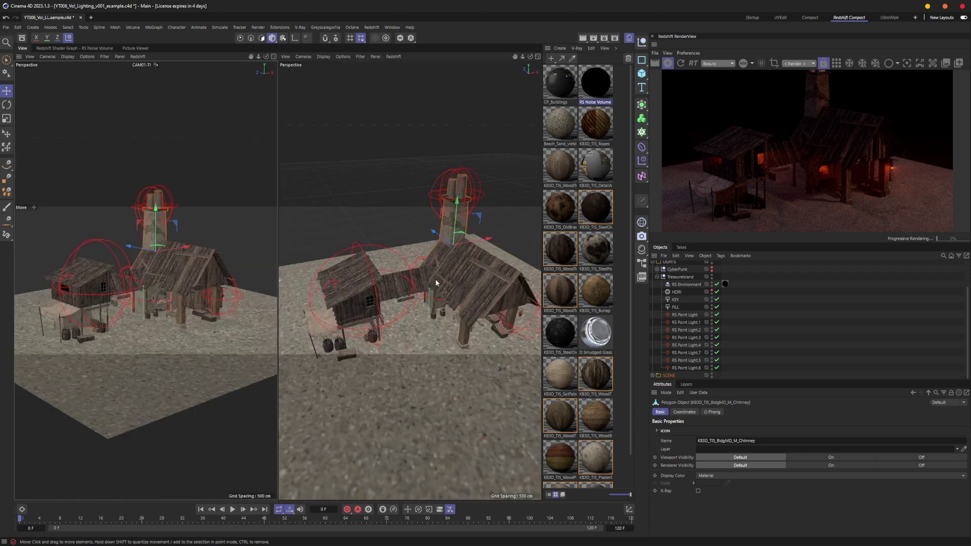
pyautogui.scroll(6, 445, 299)
pyautogui.keyDown('alt'); pyautogui.moveTo(451, 306); pyautogui.dragTo(363, 246); pyautogui.keyUp('alt')
pyautogui.scroll(2, 363, 246)
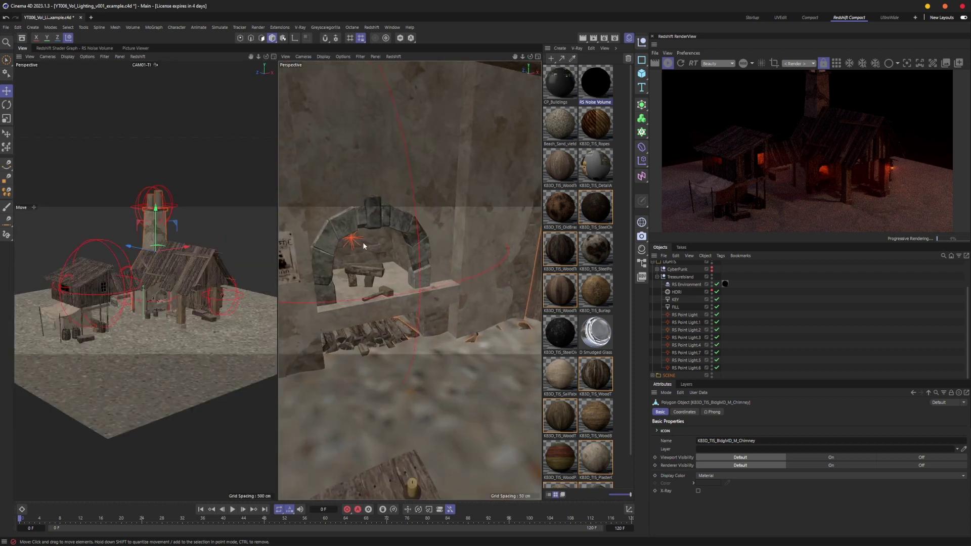
pyautogui.click(353, 241)
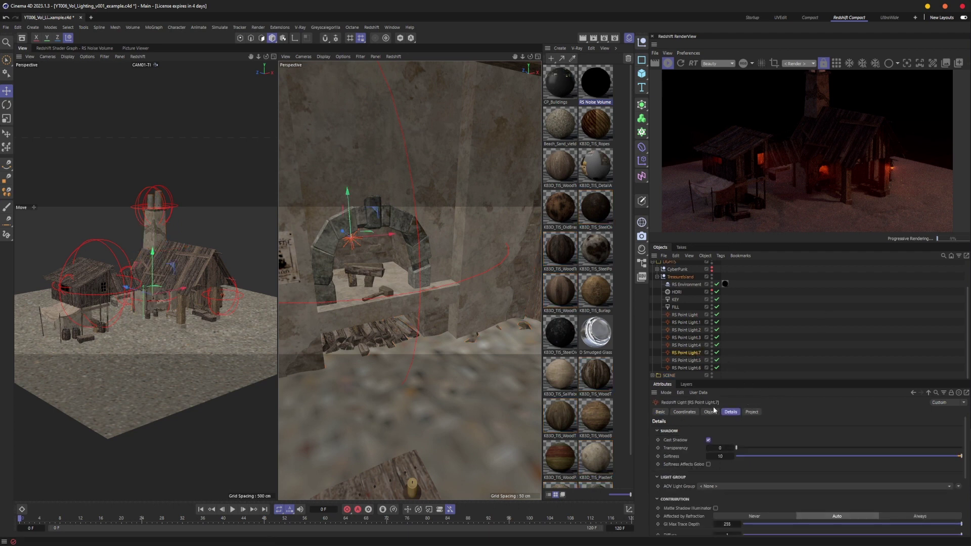
pyautogui.scroll(-5, 682, 453)
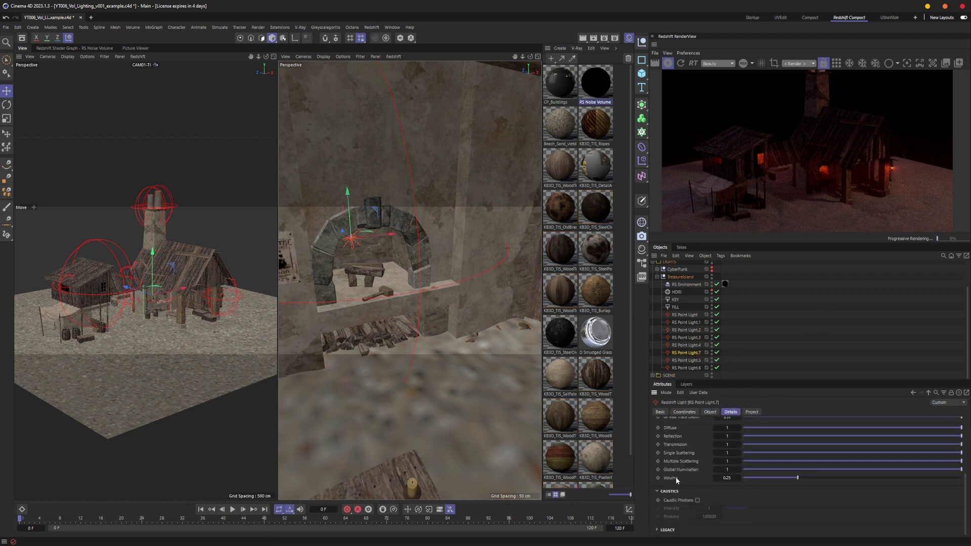
# Limit the live render to a region around the fireplace and set the fireplace point light's Volume contribution to about 0.875.
pyautogui.scroll(3, 832, 167)
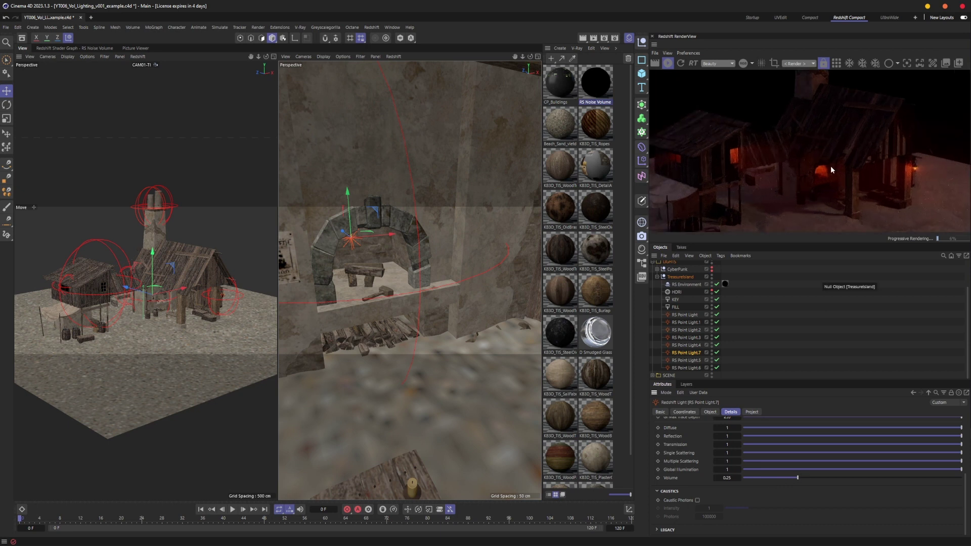
pyautogui.moveTo(777, 134); pyautogui.dragTo(853, 203)
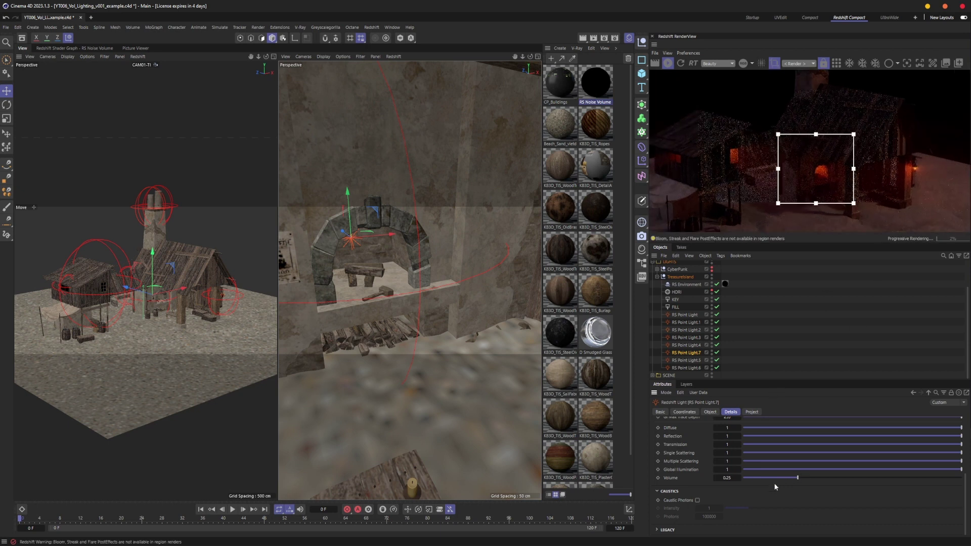
pyautogui.moveTo(801, 480); pyautogui.dragTo(926, 481)
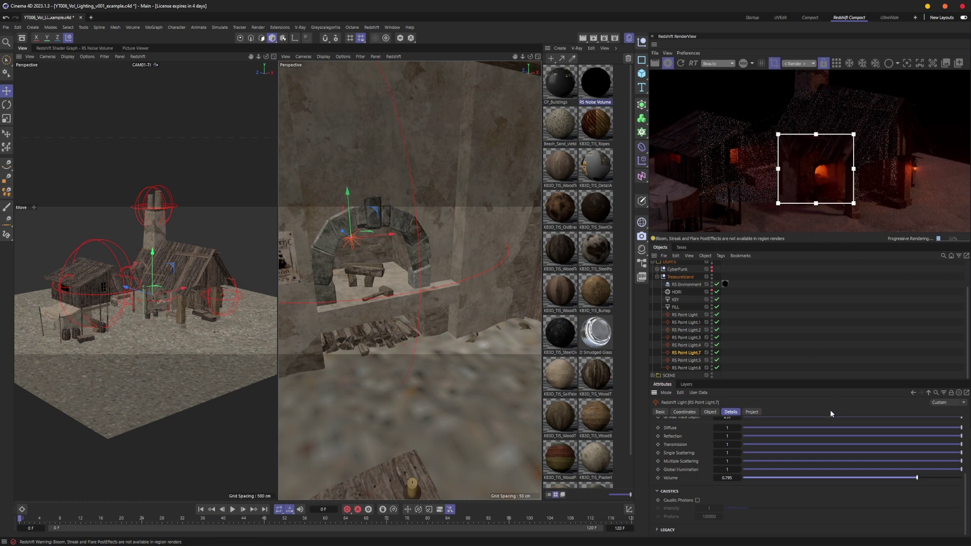
pyautogui.moveTo(952, 479); pyautogui.dragTo(962, 475)
pyautogui.click(934, 478)
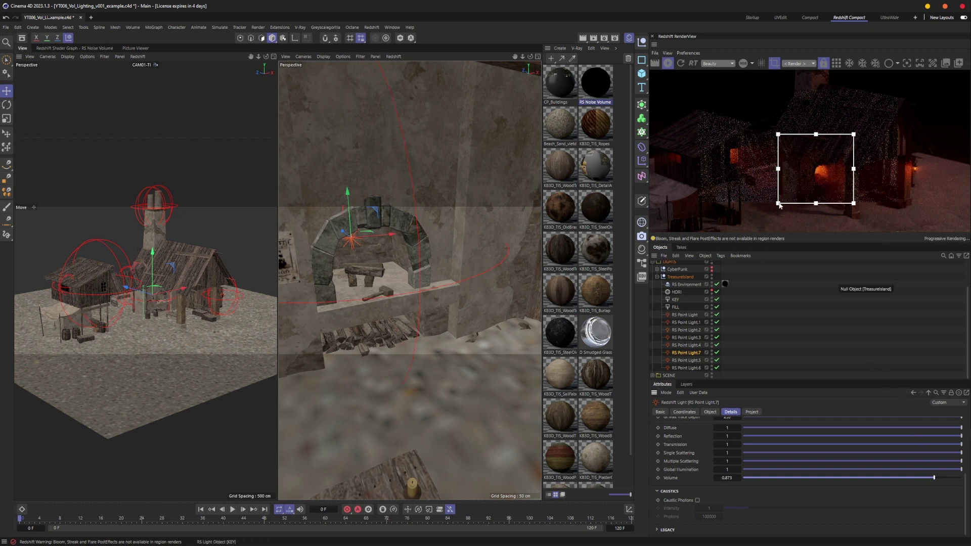
# Redraw the render region around the side hut and select RS Point Light.3 inside that hut using the free perspective view.
pyautogui.moveTo(807, 168); pyautogui.dragTo(854, 172, button='middle')
pyautogui.moveTo(689, 102); pyautogui.dragTo(871, 221)
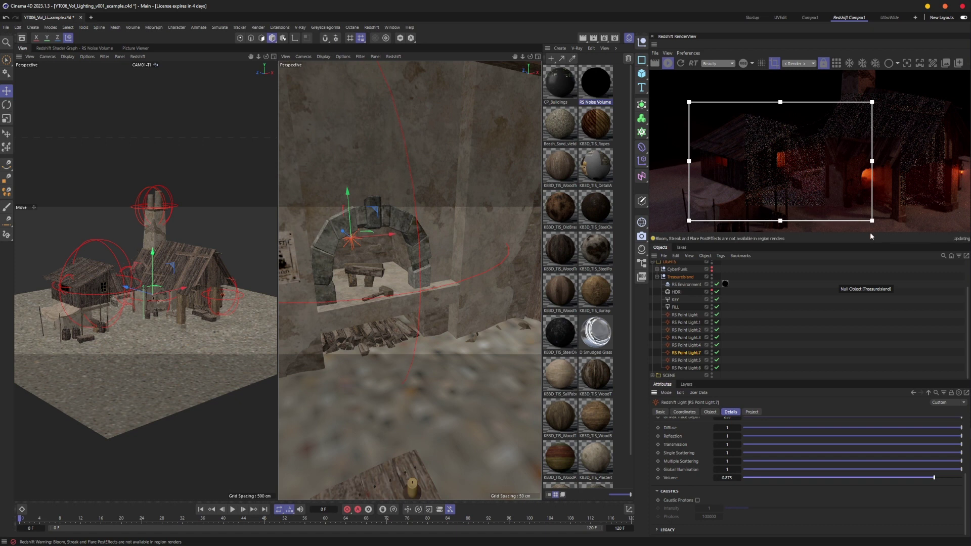
pyautogui.scroll(-6, 294, 282)
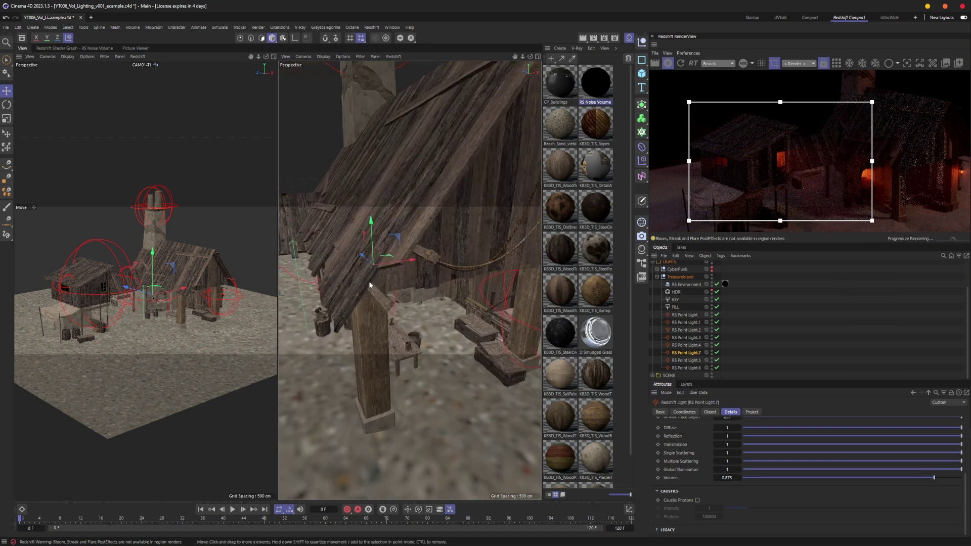
pyautogui.keyDown('alt'); pyautogui.moveTo(294, 283); pyautogui.dragTo(453, 283, button='middle'); pyautogui.keyUp('alt')
pyautogui.scroll(-6, 453, 283)
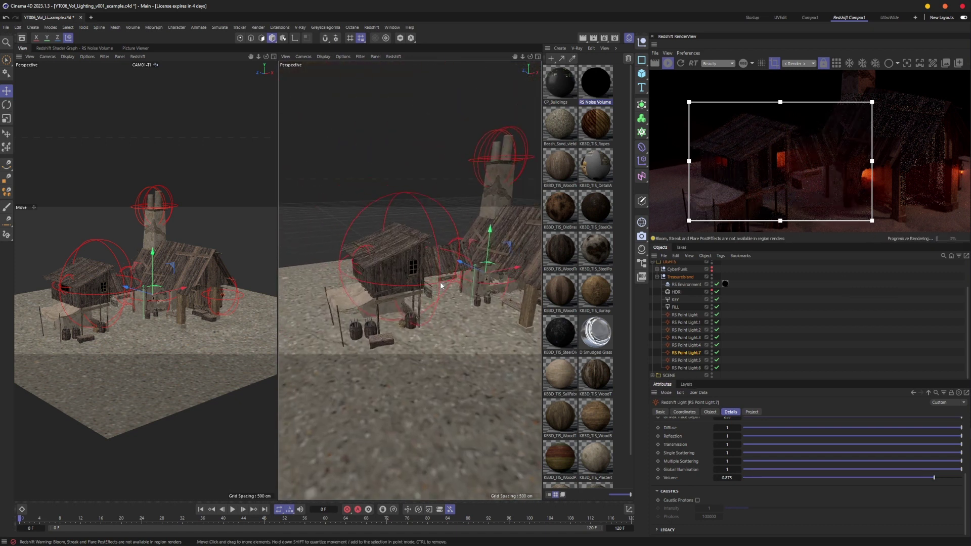
pyautogui.click(441, 285)
pyautogui.keyDown('alt'); pyautogui.moveTo(396, 280); pyautogui.dragTo(421, 284); pyautogui.keyUp('alt')
pyautogui.click(457, 295)
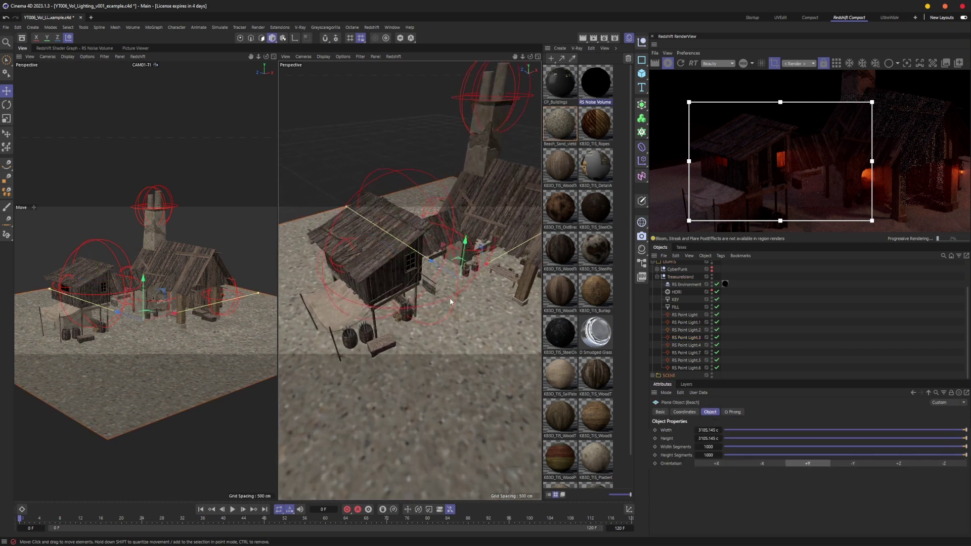
pyautogui.click(455, 295)
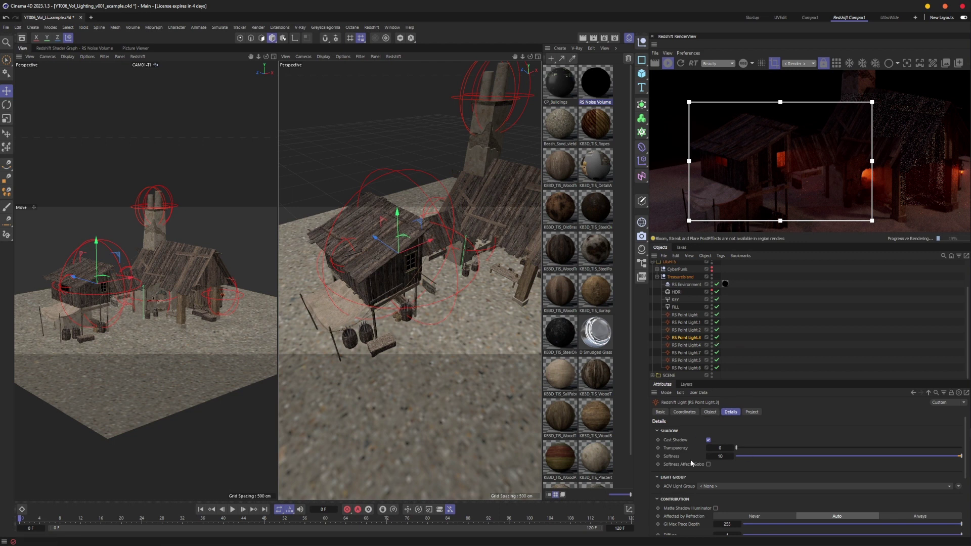
# Set the side hut light's Volume contribution to about 0.579 and stop the Redshift live render.
pyautogui.scroll(-3, 690, 461)
pyautogui.click(847, 493)
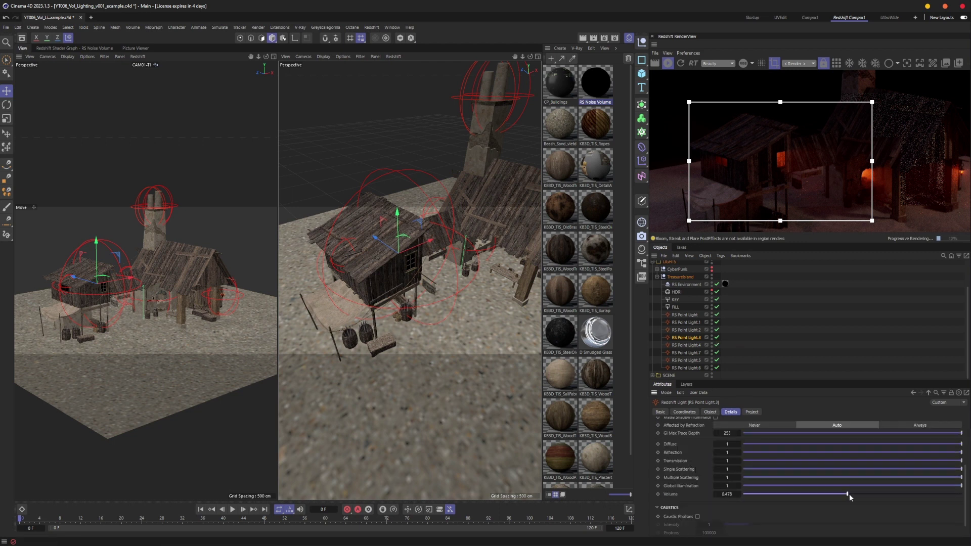
pyautogui.click(868, 492)
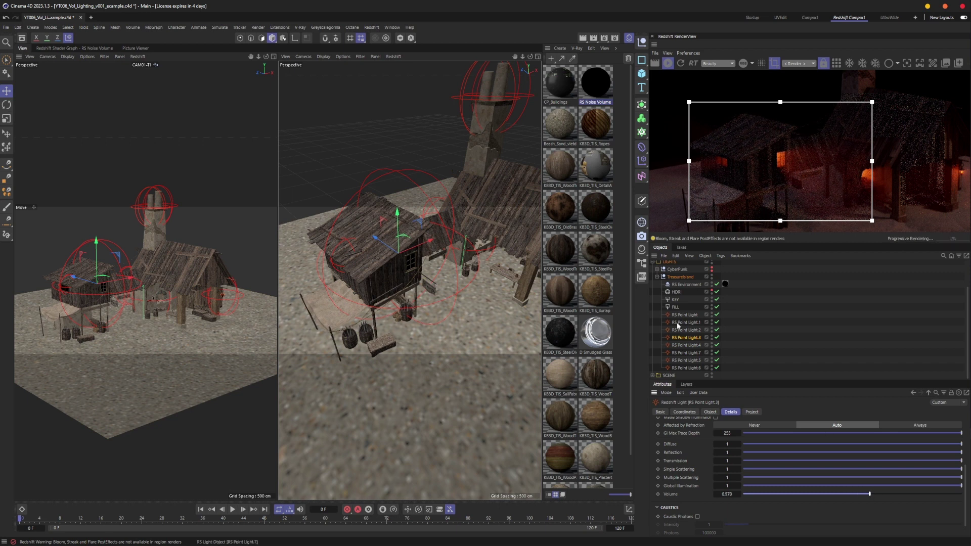
pyautogui.keyDown('alt'); pyautogui.moveTo(435, 246); pyautogui.dragTo(418, 275); pyautogui.keyUp('alt')
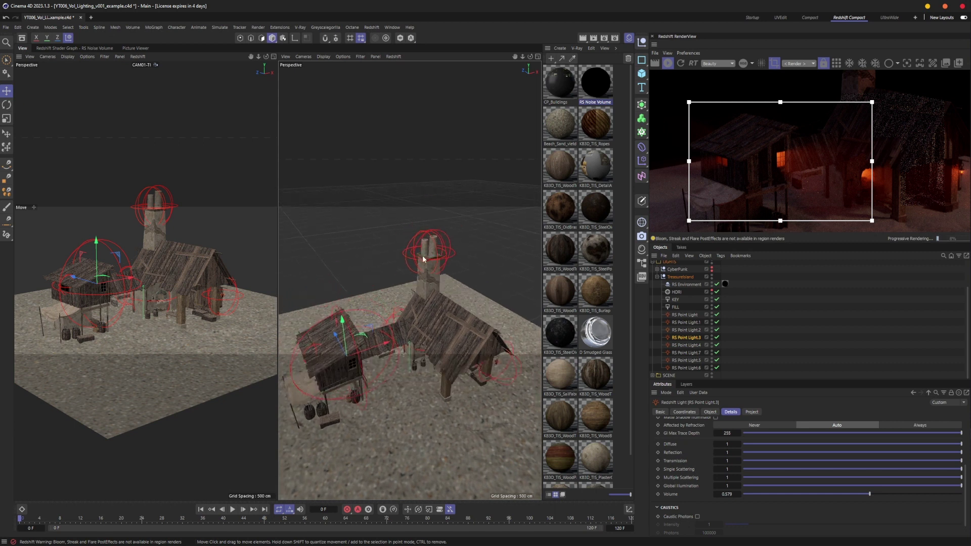
pyautogui.click(668, 64)
# Inspect the RS Noise Volume material assigned to RS Environment and its Maxon Noise node, and return to the single CAM01-TI view.
pyautogui.click(686, 284)
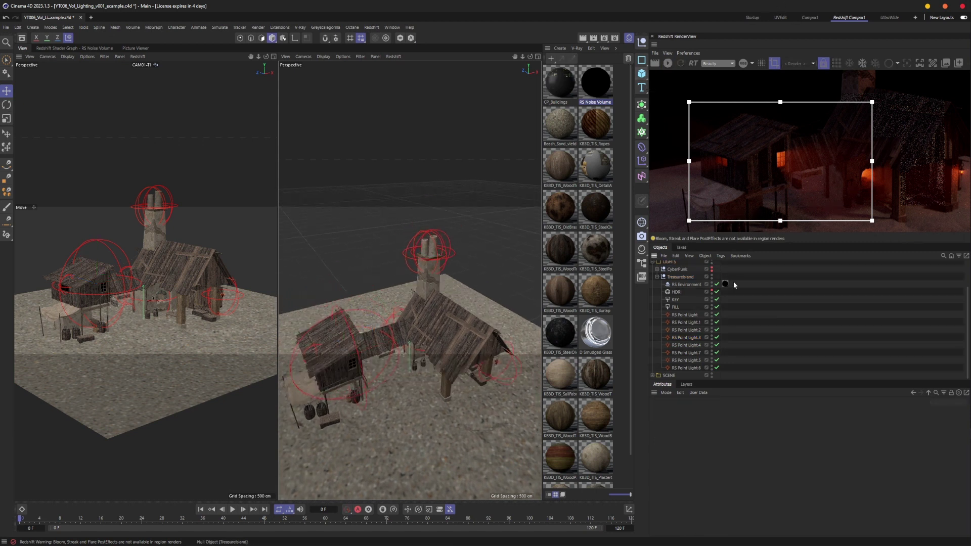
pyautogui.click(725, 284)
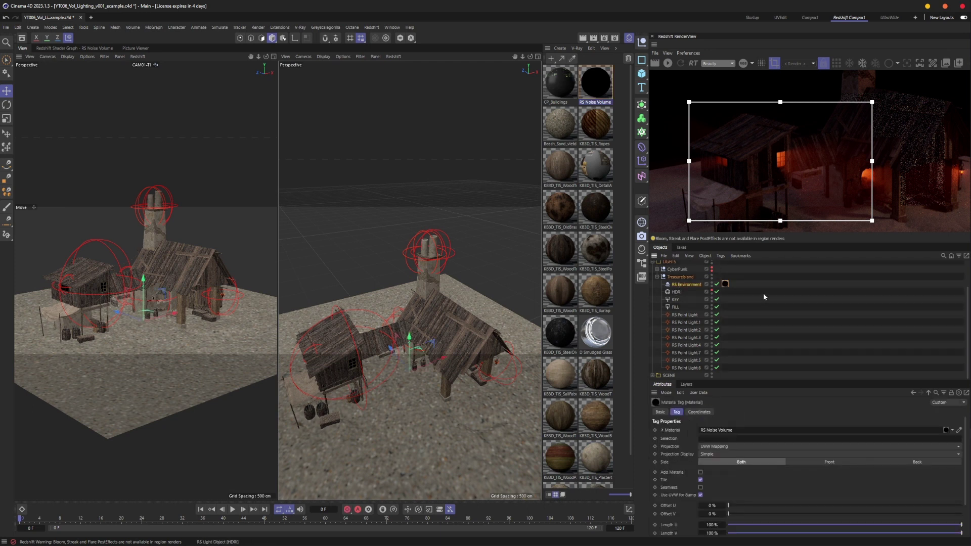
pyautogui.click(599, 88)
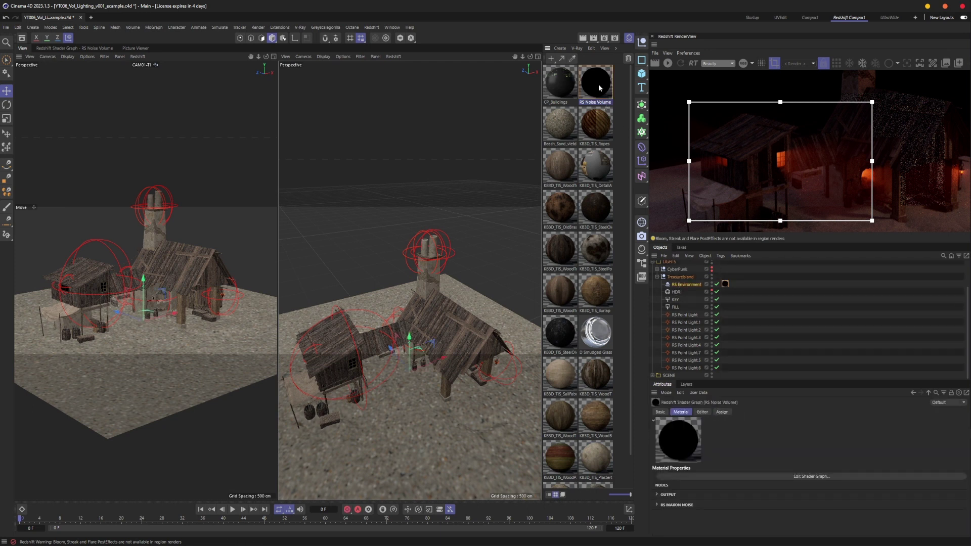
pyautogui.click(92, 49)
pyautogui.click(265, 264)
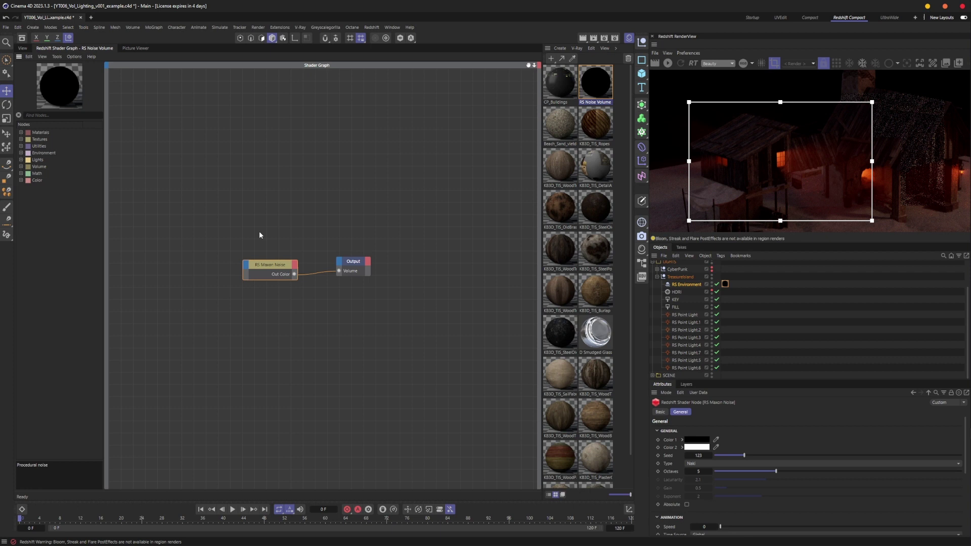
pyautogui.click(27, 47)
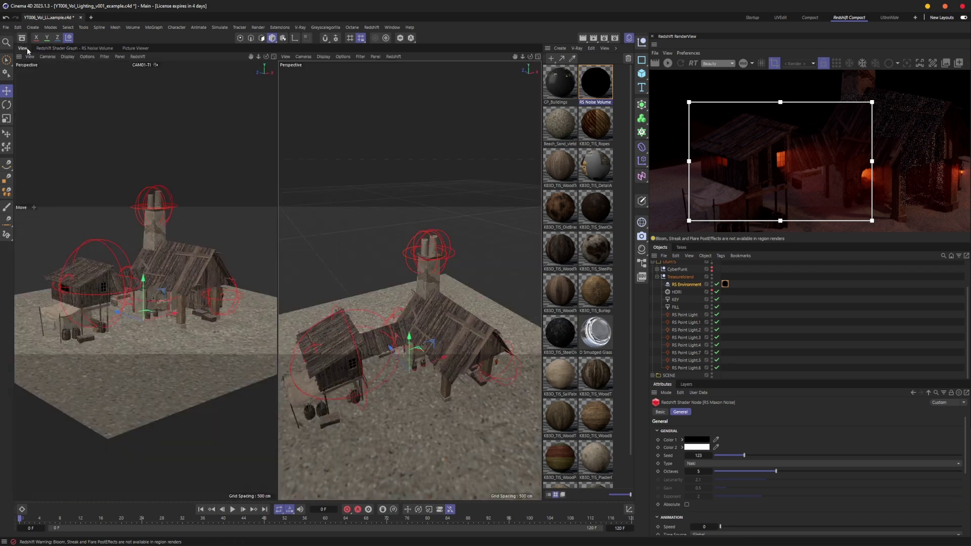
pyautogui.middleClick(175, 290)
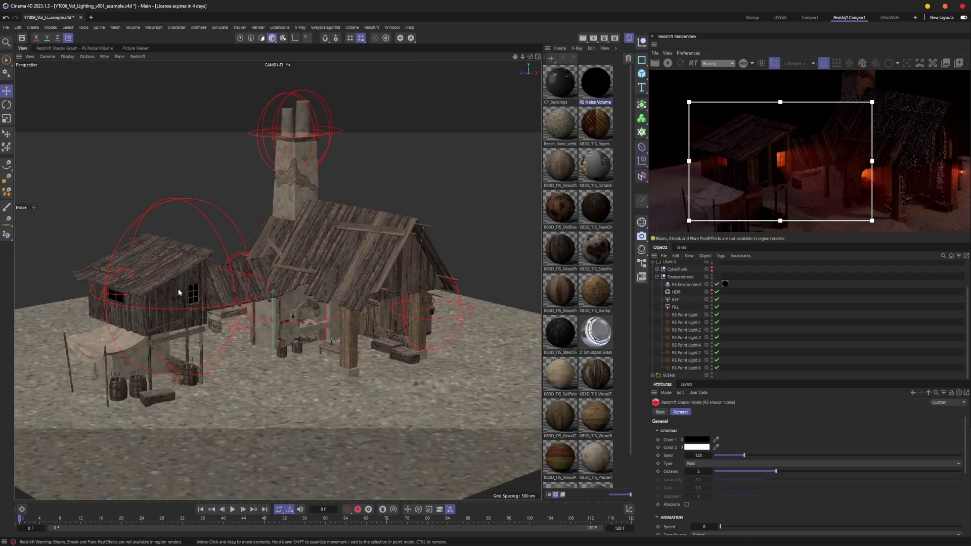